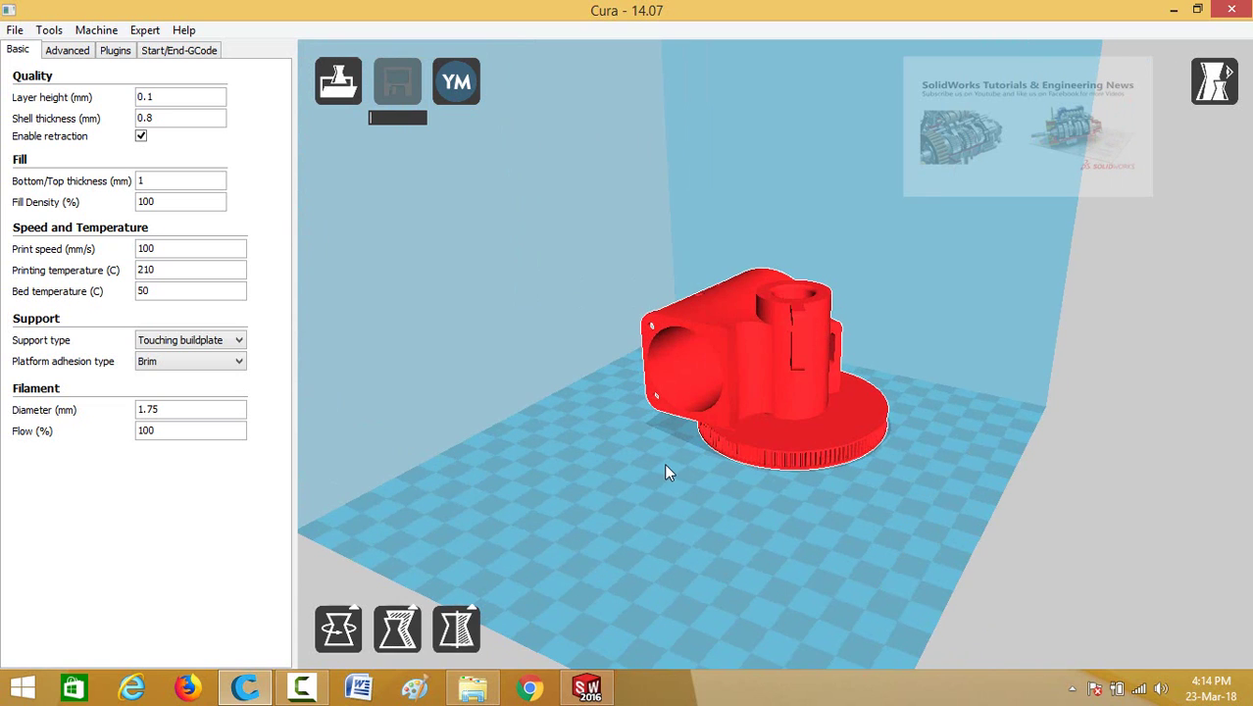
Examine the red elbow part on the build plate from several angles
{"action": "right_click_drag", "start_coordinate": [665, 466], "coordinate": [731, 402]}
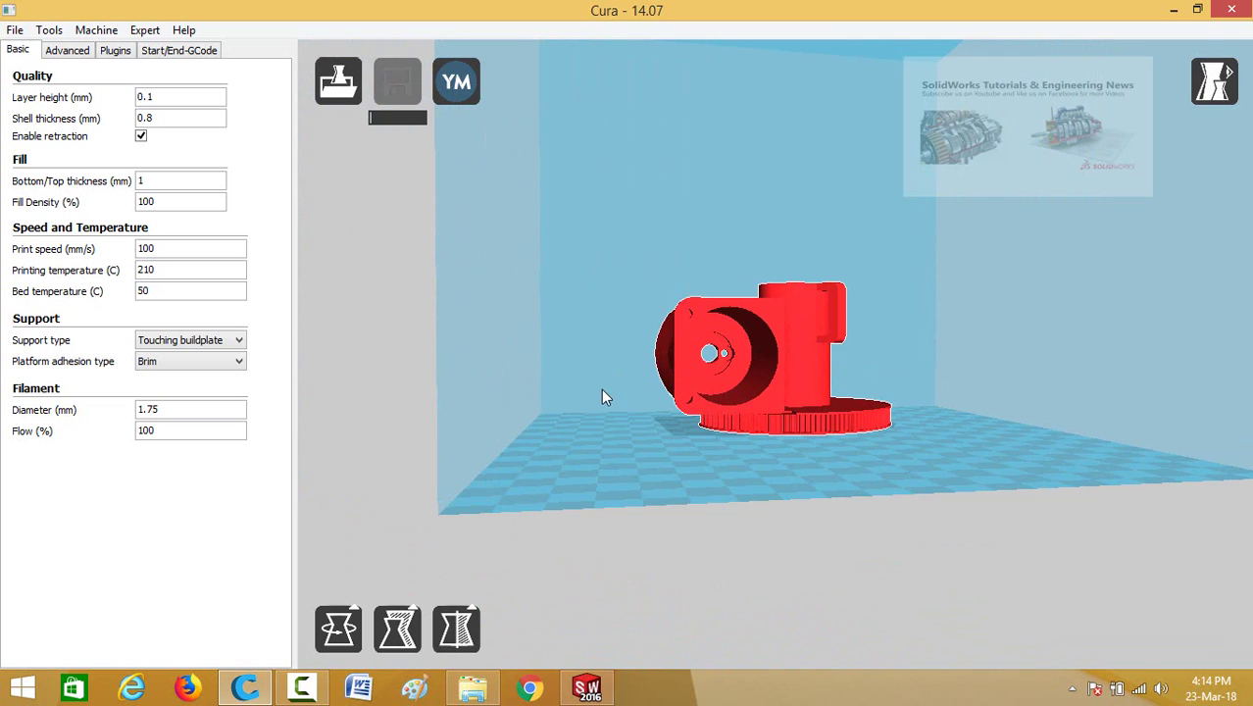
{"action": "right_click_drag", "start_coordinate": [581, 410], "coordinate": [843, 424]}
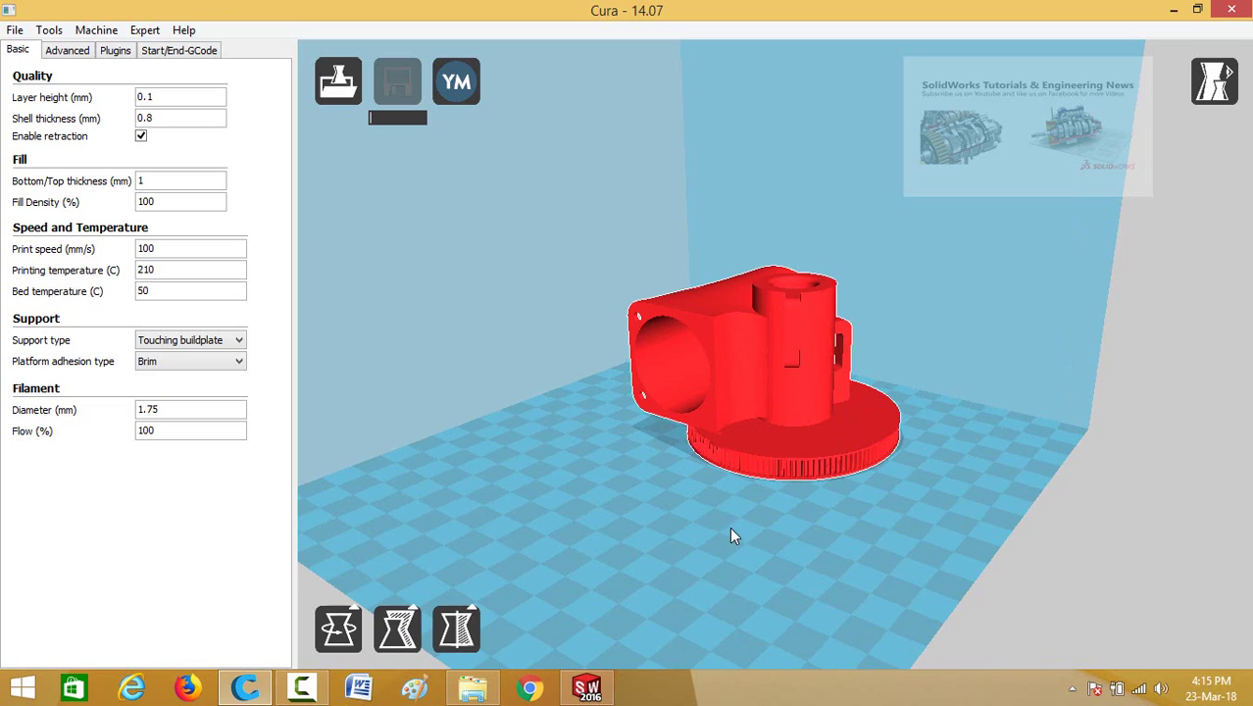
{"action": "right_click_drag", "start_coordinate": [734, 537], "coordinate": [826, 533]}
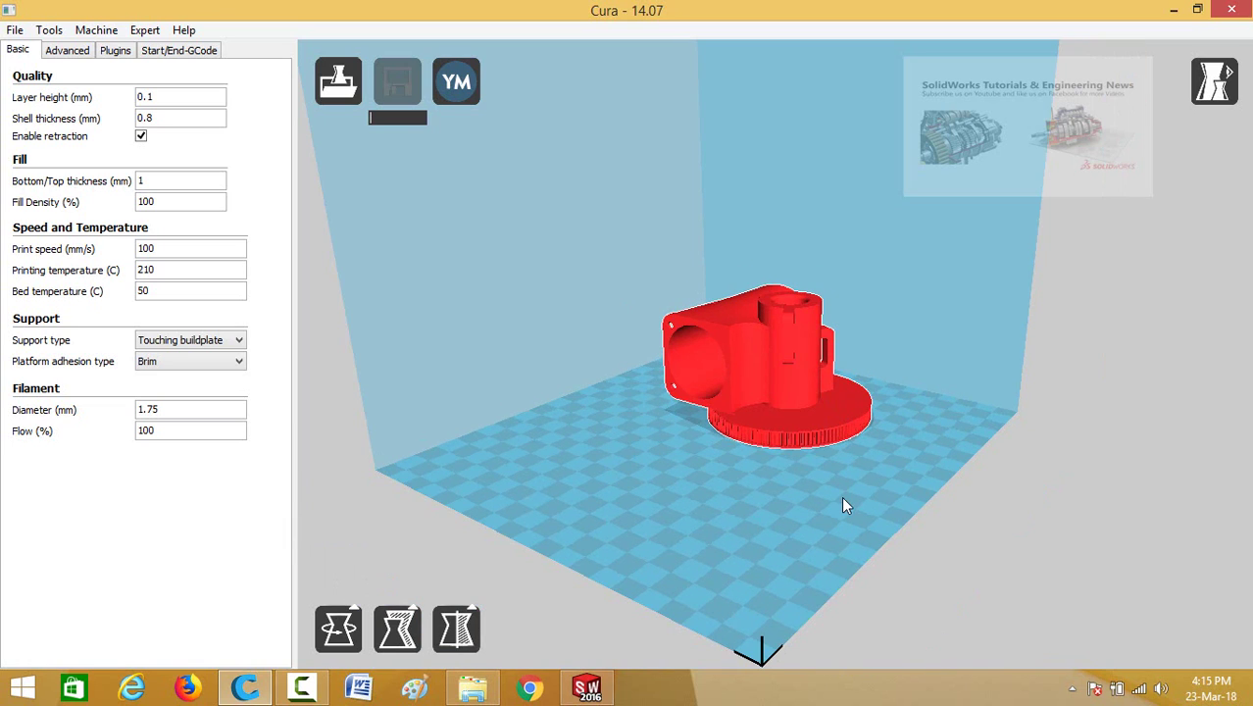
{"action": "right_click_drag", "start_coordinate": [863, 488], "coordinate": [907, 478]}
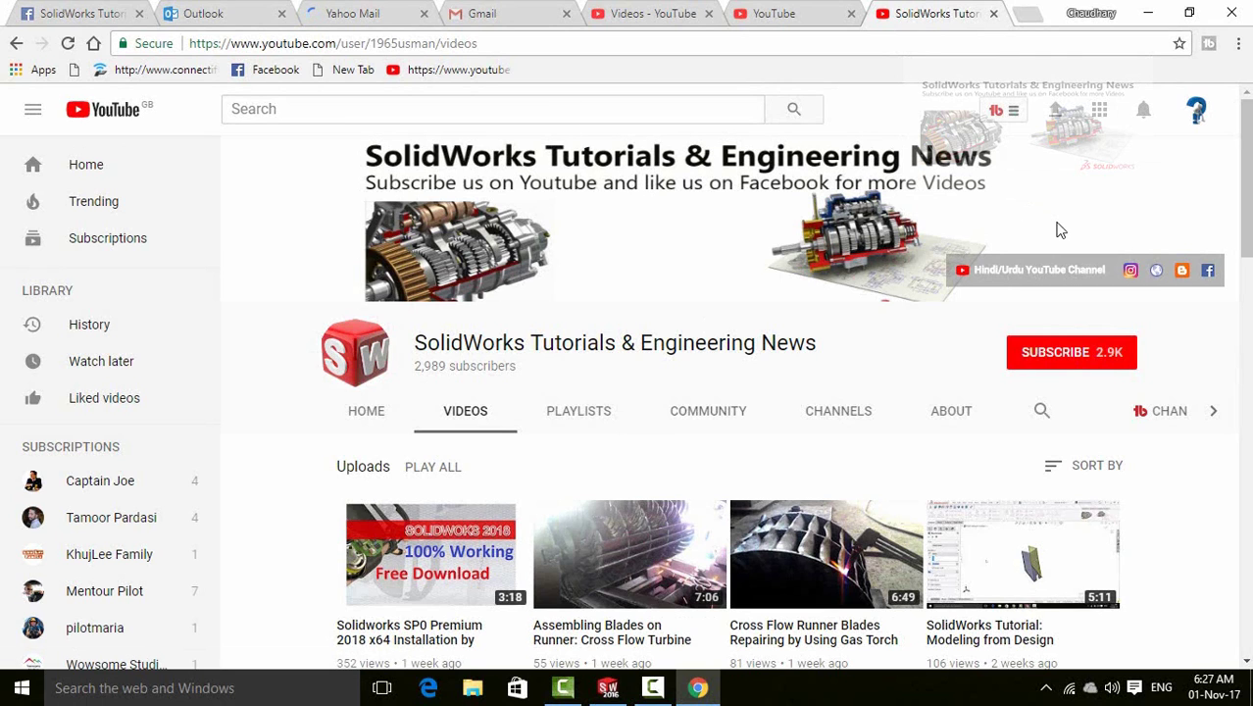
Switch to Chrome and browse the uploaded videos on the SolidWorks Tutorials & Engineering News YouTube channel
{"action": "scroll", "coordinate": [1164, 491], "scroll_direction": "down", "scroll_amount": 1}
{"action": "scroll", "coordinate": [1163, 490], "scroll_direction": "down", "scroll_amount": 15}
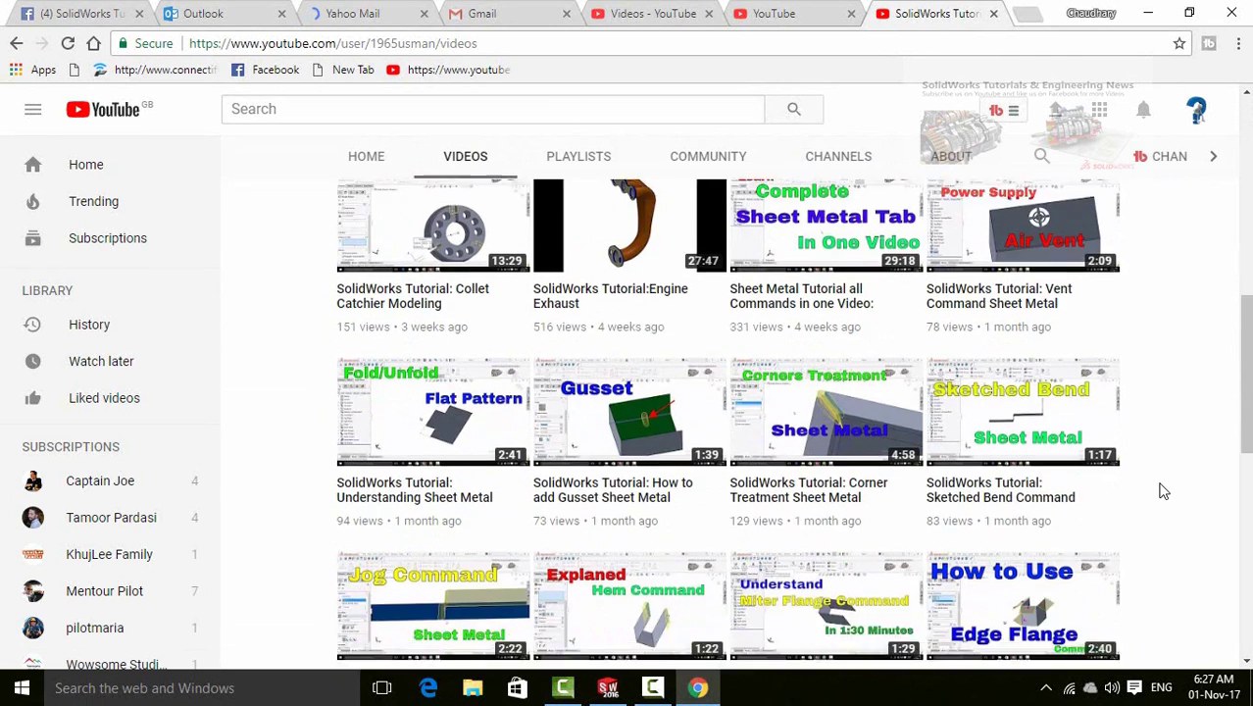
{"action": "scroll", "coordinate": [1163, 490], "scroll_direction": "up", "scroll_amount": 10}
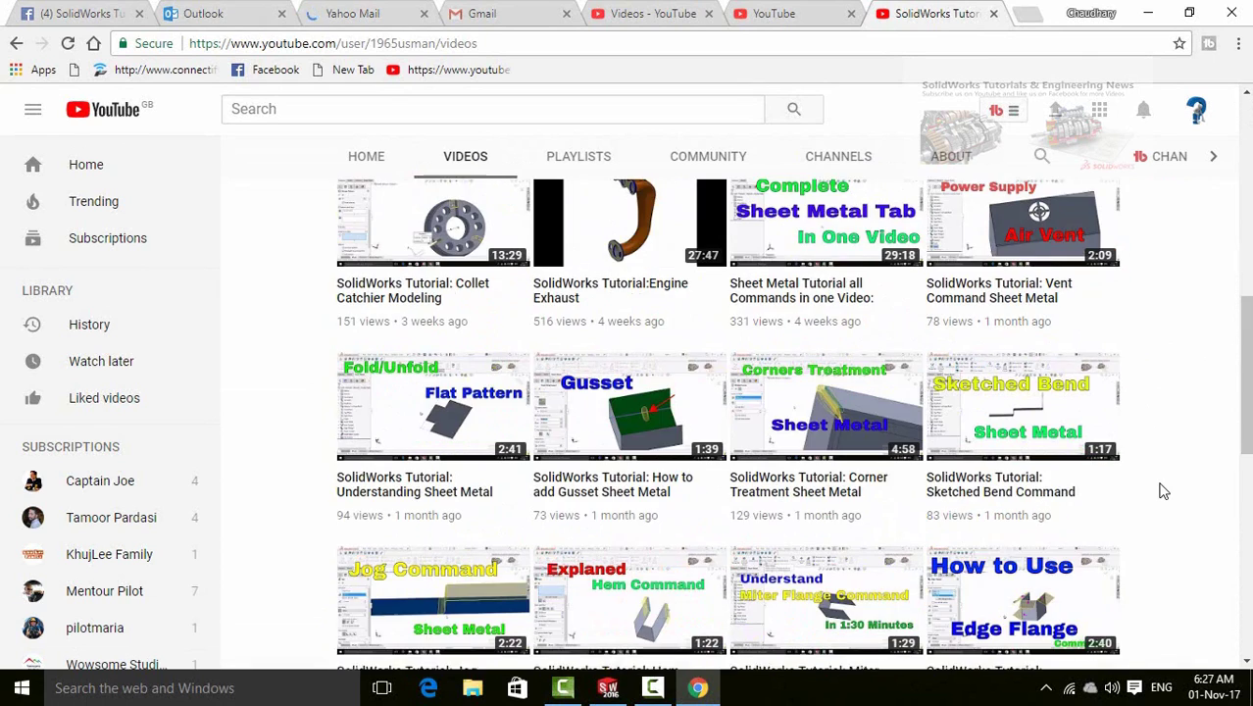
{"action": "scroll", "coordinate": [1163, 490], "scroll_direction": "up", "scroll_amount": 10}
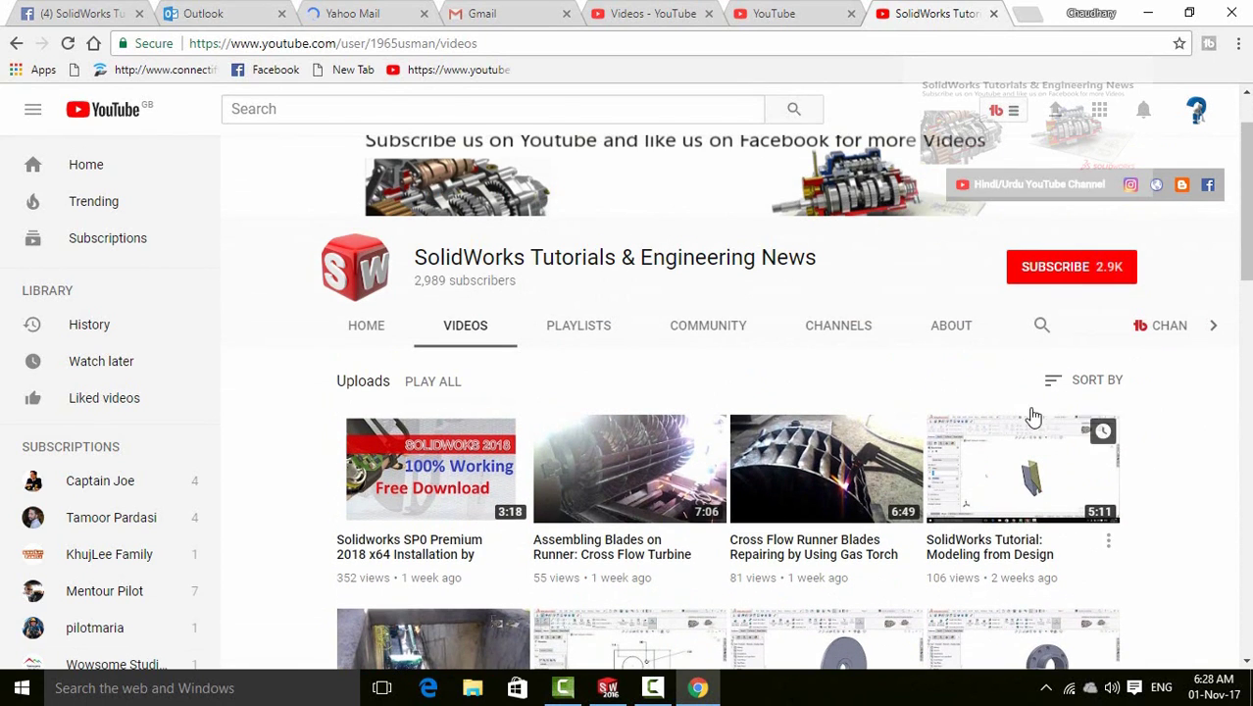
{"action": "left_click", "coordinate": [1034, 272]}
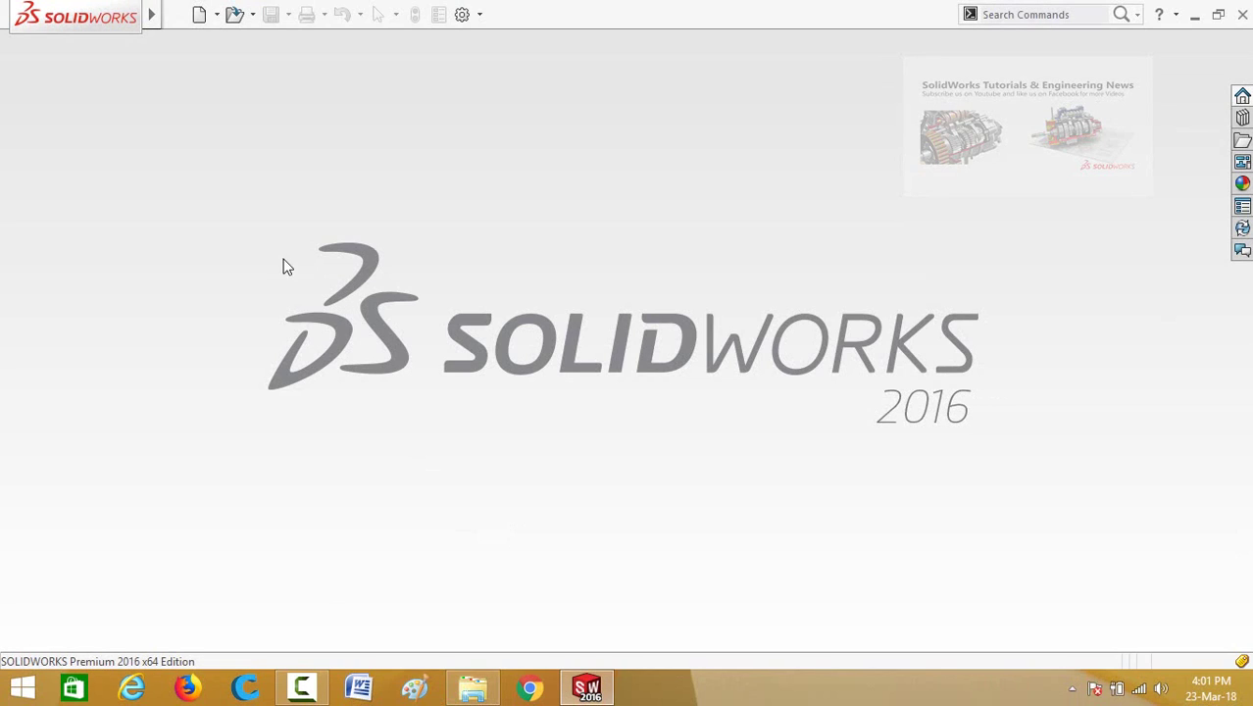
Switch to SOLIDWORKS, inspect the Elbow STL file as a graphics body from several angles, and close it without saving
{"action": "left_click", "coordinate": [234, 13]}
{"action": "double_click", "coordinate": [192, 129]}
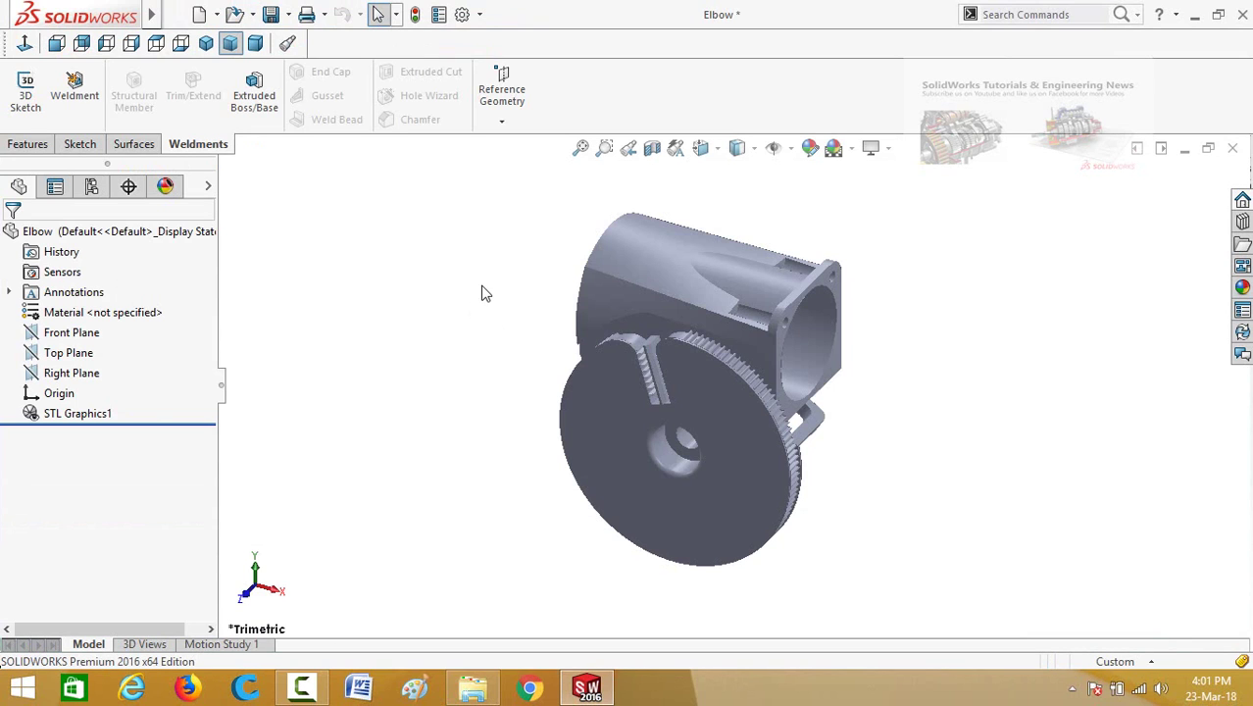
{"action": "middle_click_drag", "start_coordinate": [481, 293], "coordinate": [510, 389]}
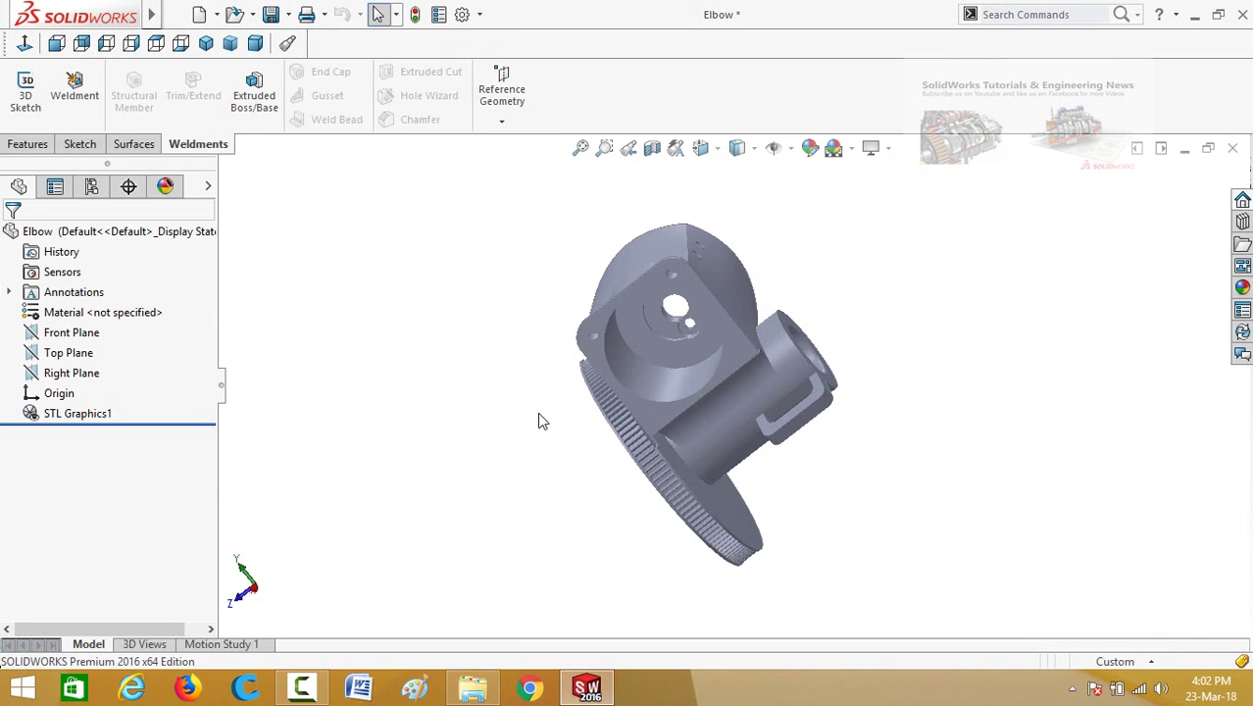
{"action": "middle_click_drag", "start_coordinate": [537, 422], "coordinate": [693, 488]}
{"action": "middle_click_drag", "start_coordinate": [496, 372], "coordinate": [395, 251]}
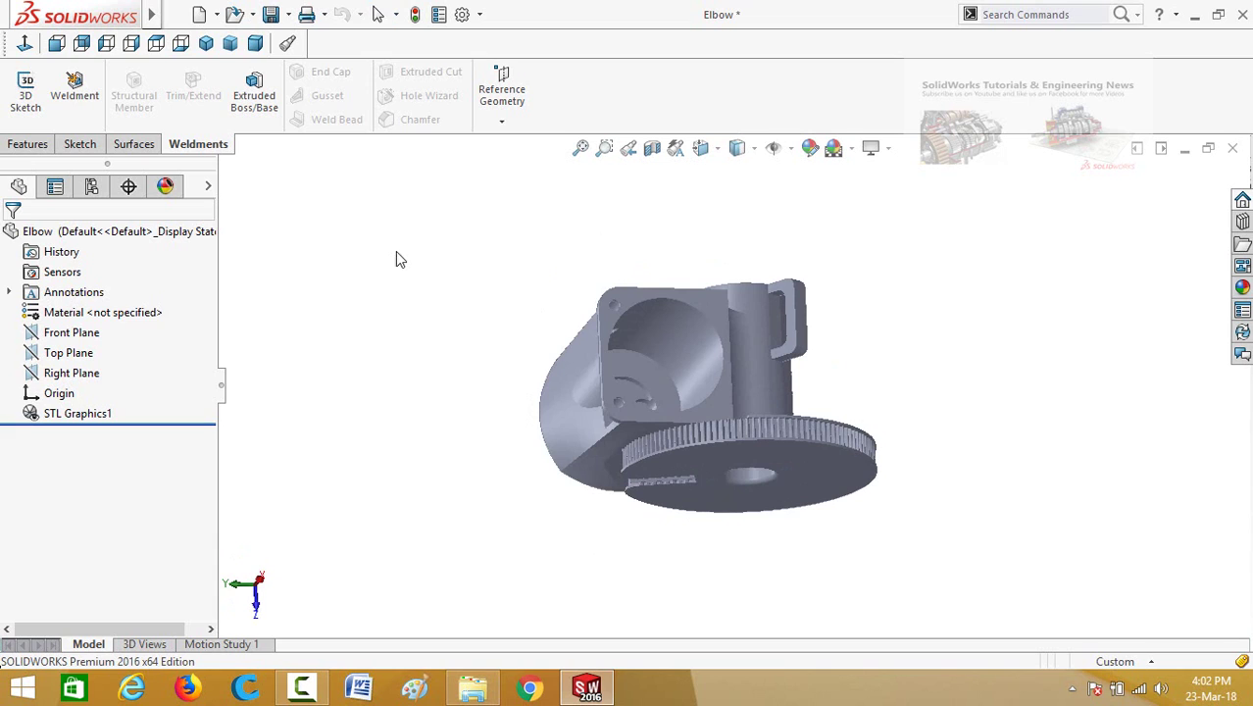
{"action": "middle_click_drag", "start_coordinate": [455, 382], "coordinate": [812, 412]}
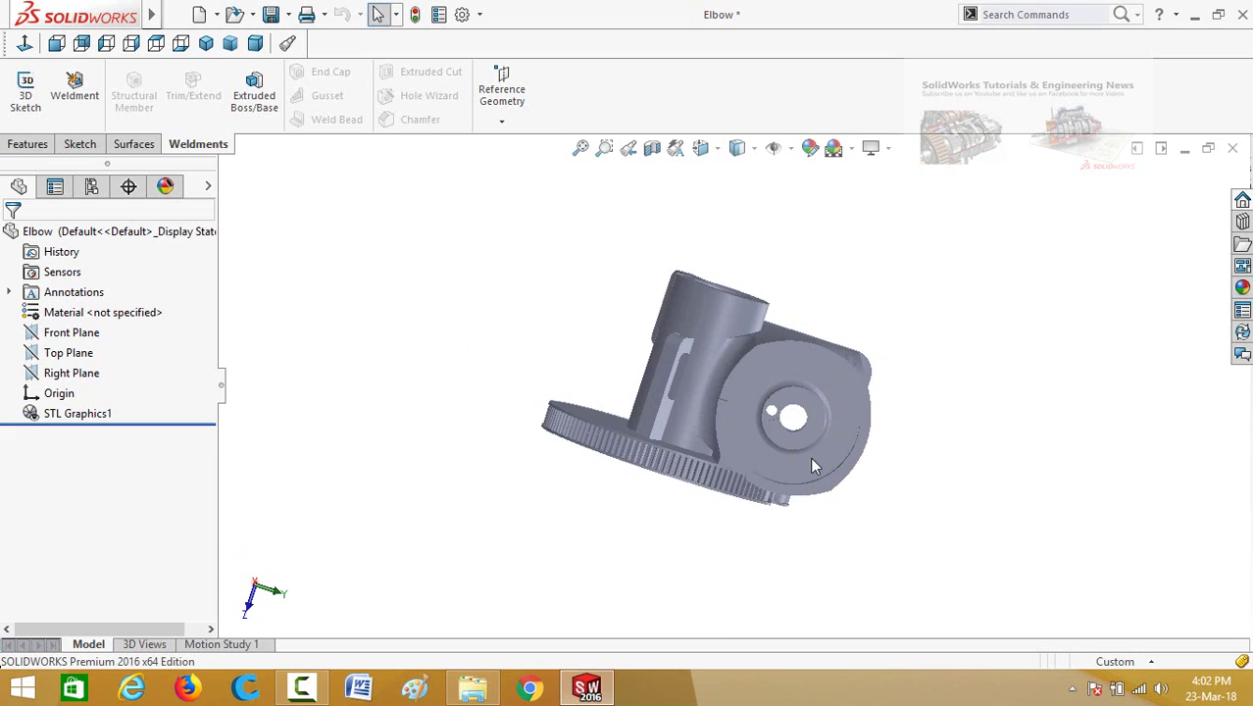
{"action": "middle_click_drag", "start_coordinate": [878, 286], "coordinate": [683, 341]}
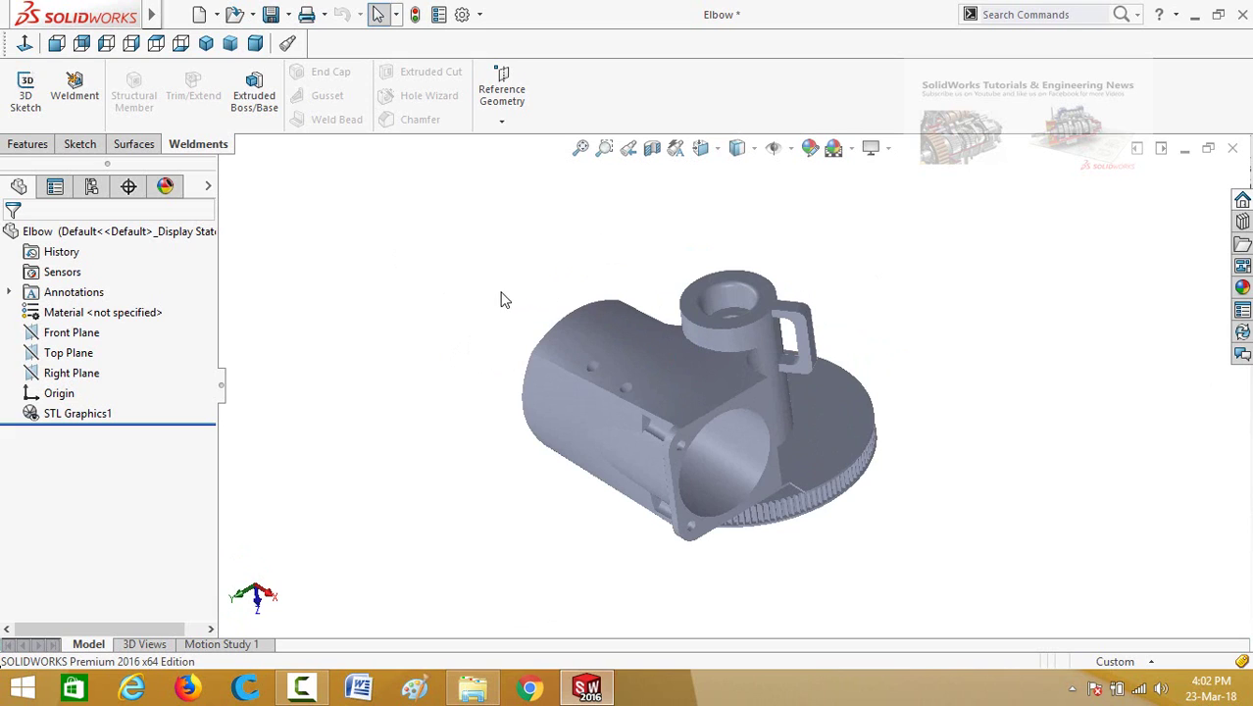
{"action": "left_click", "coordinate": [1233, 148]}
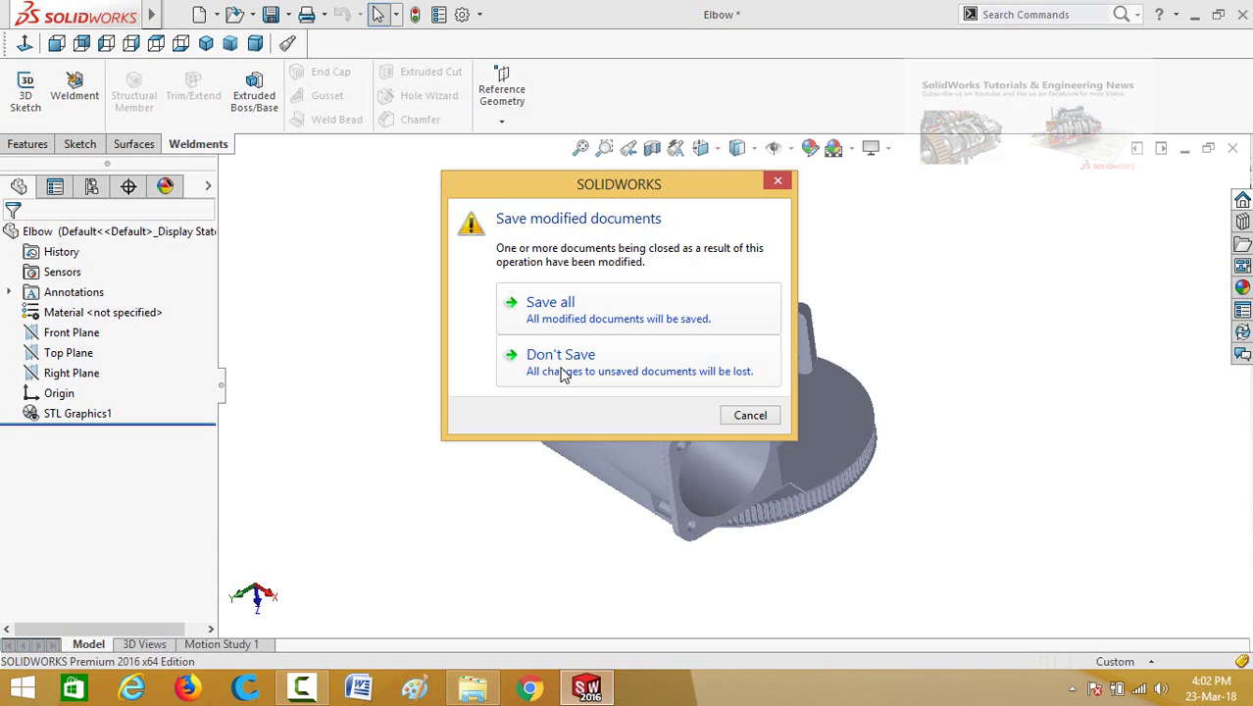
{"action": "left_click", "coordinate": [587, 359]}
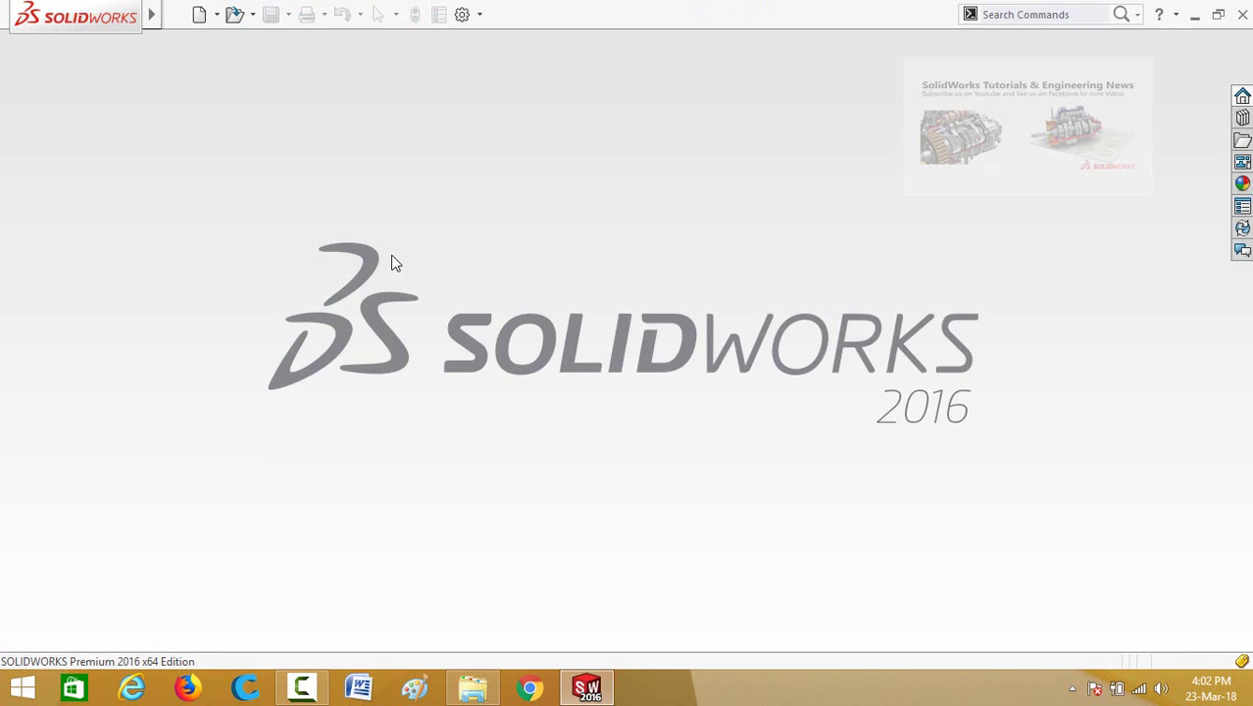
Import the Elbow STL file as a solid body with the import unit set to millimeters
{"action": "left_click", "coordinate": [234, 16]}
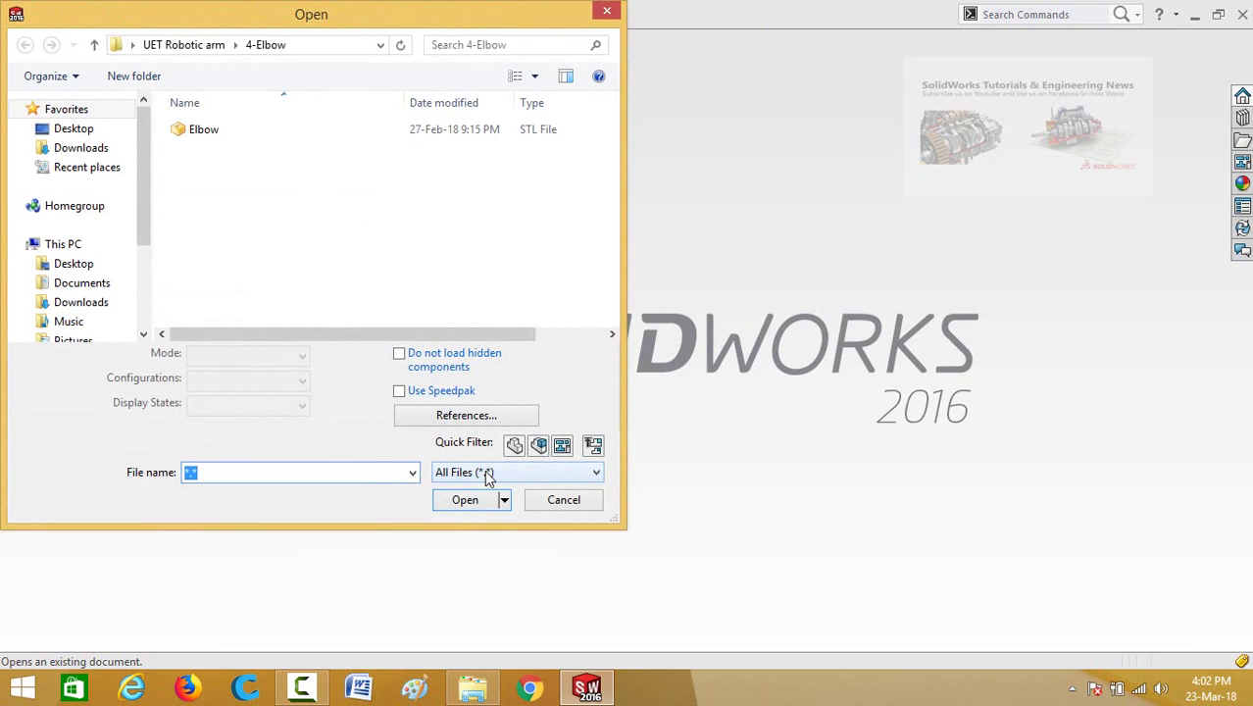
{"action": "left_click", "coordinate": [487, 475]}
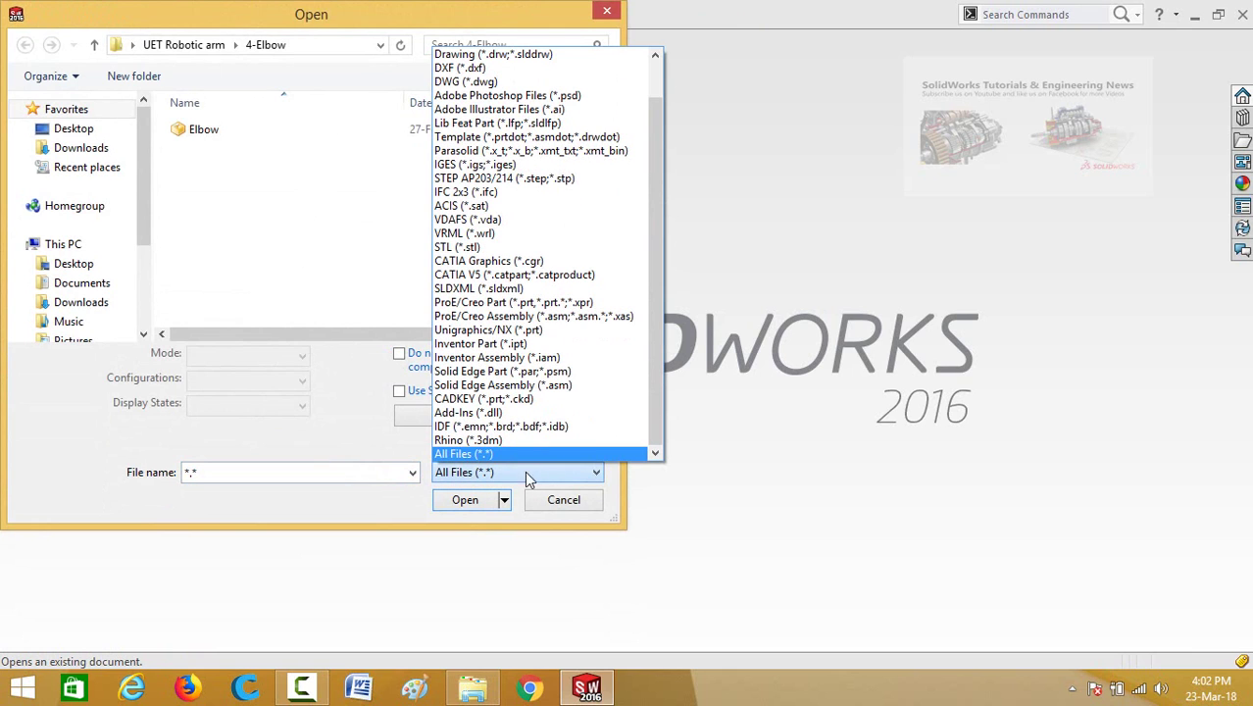
{"action": "left_click", "coordinate": [458, 247]}
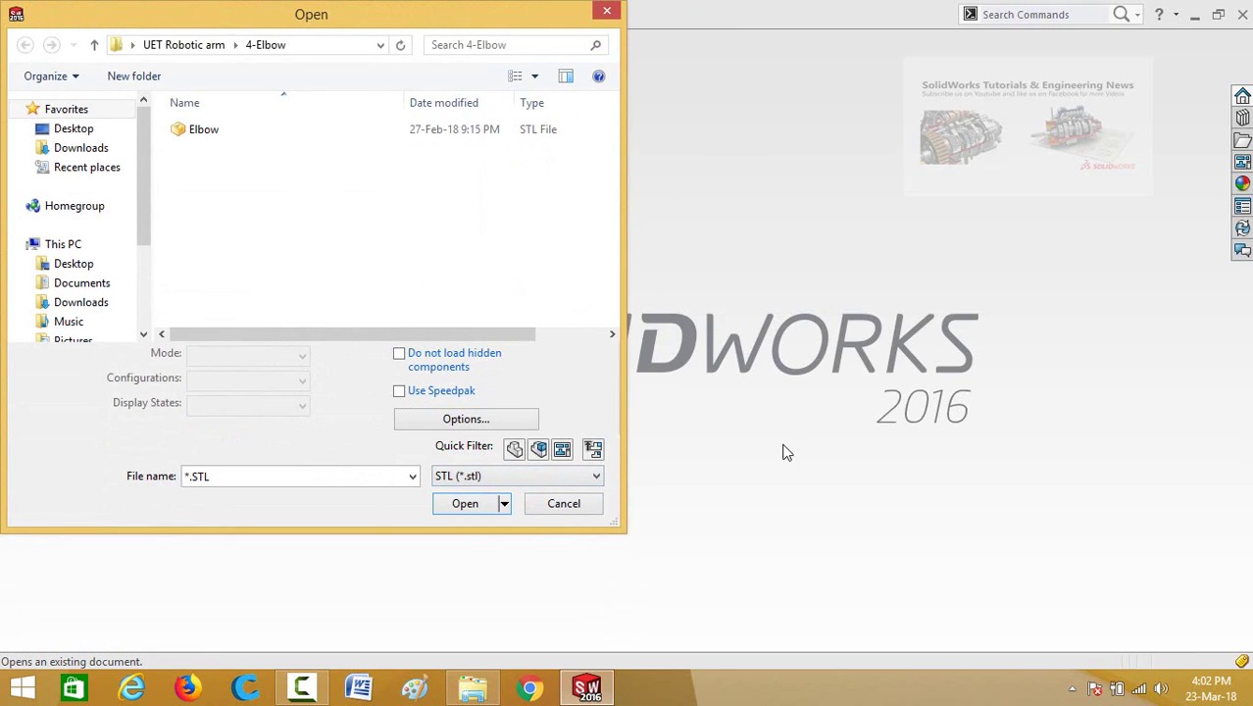
{"action": "left_click", "coordinate": [465, 428]}
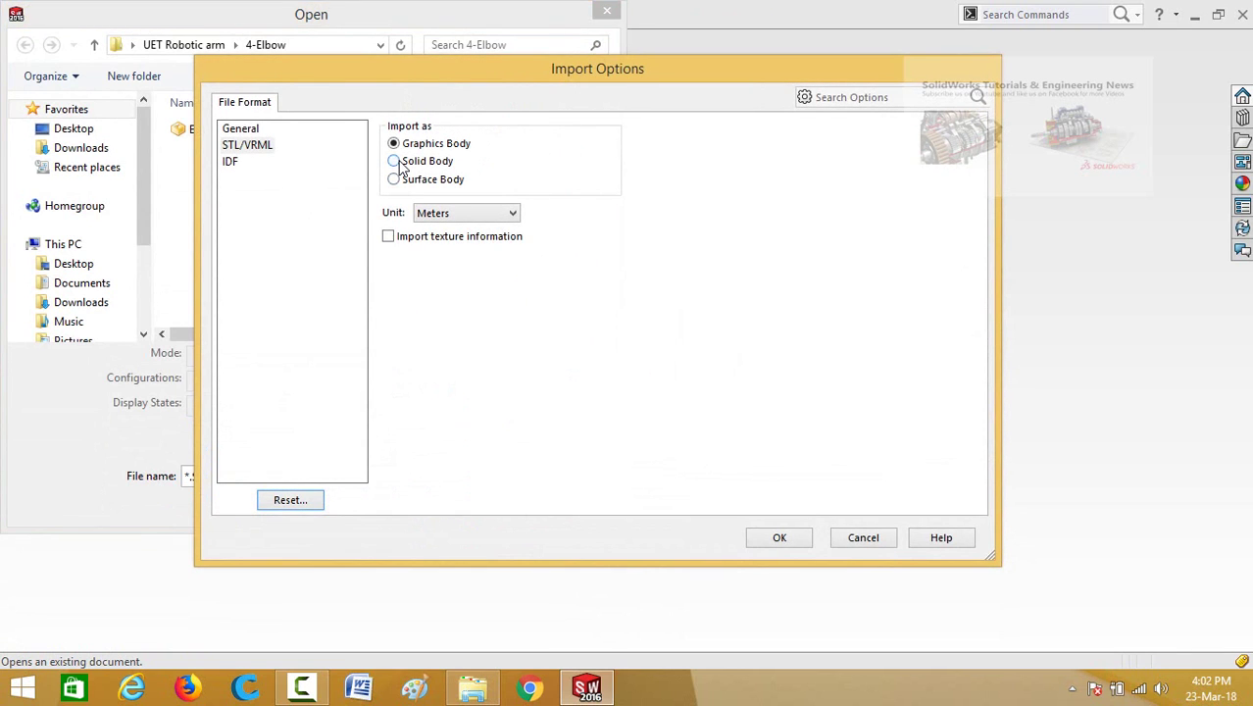
{"action": "left_click", "coordinate": [396, 164]}
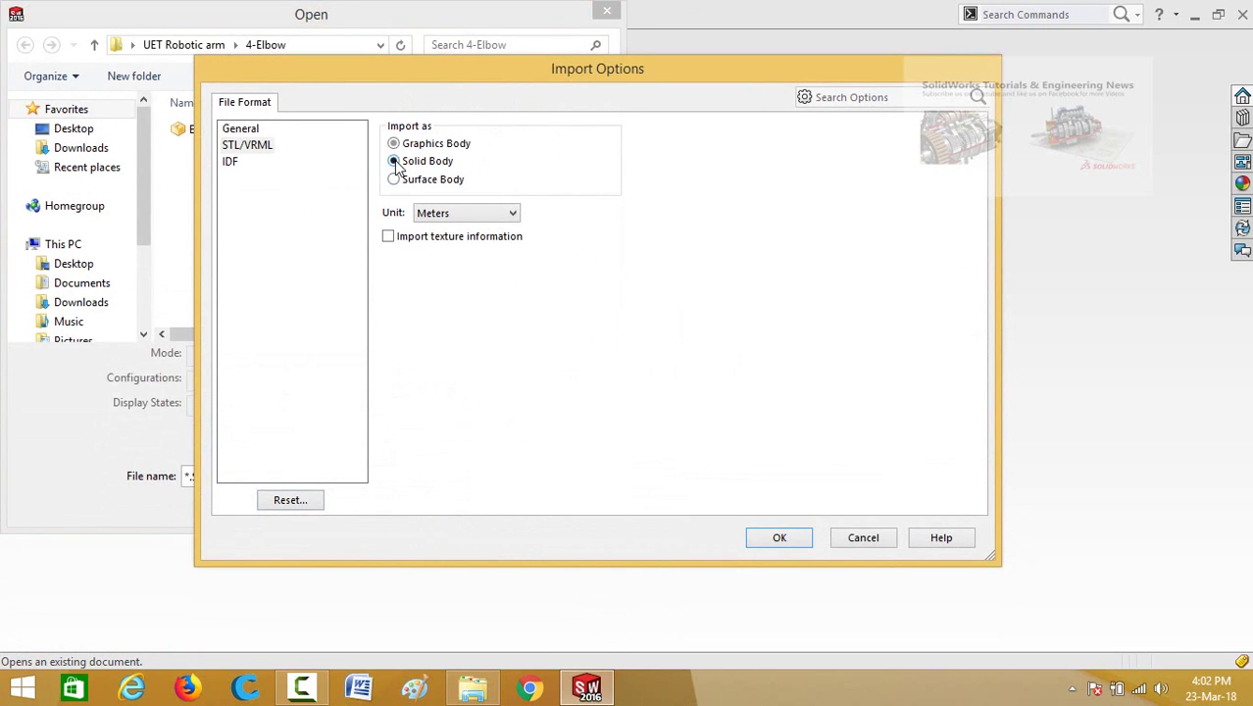
{"action": "left_click", "coordinate": [432, 216]}
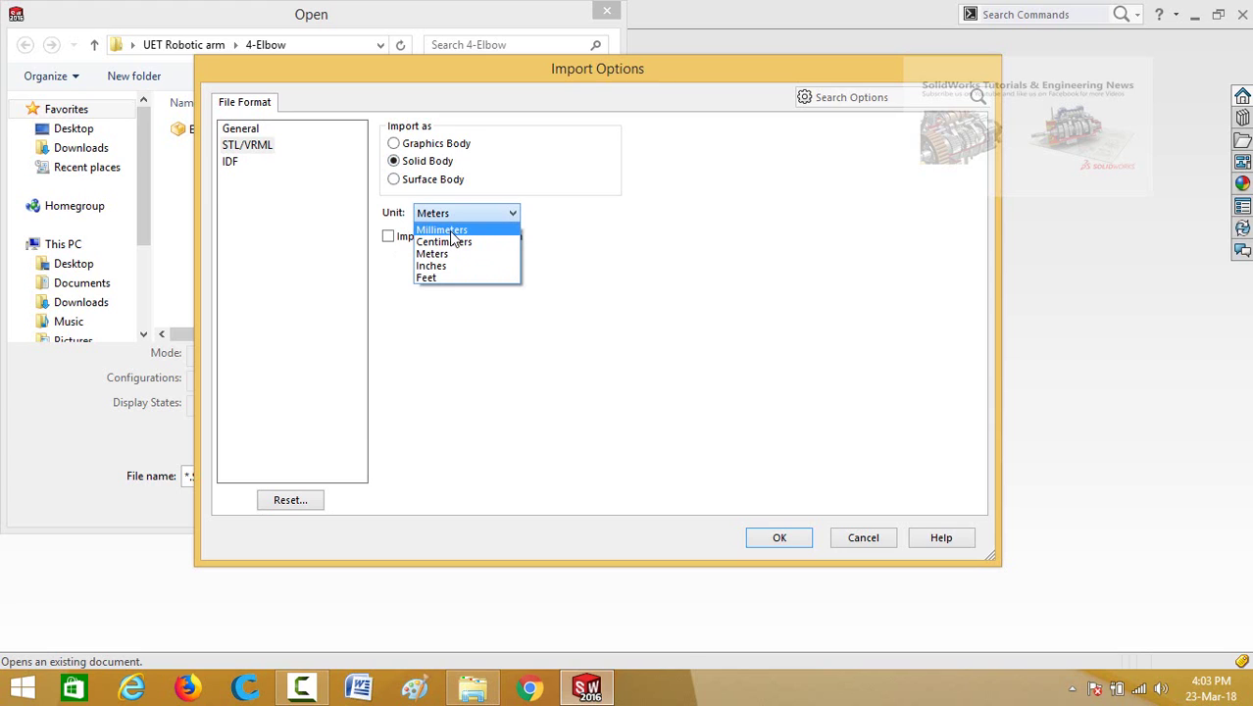
{"action": "left_click", "coordinate": [466, 231]}
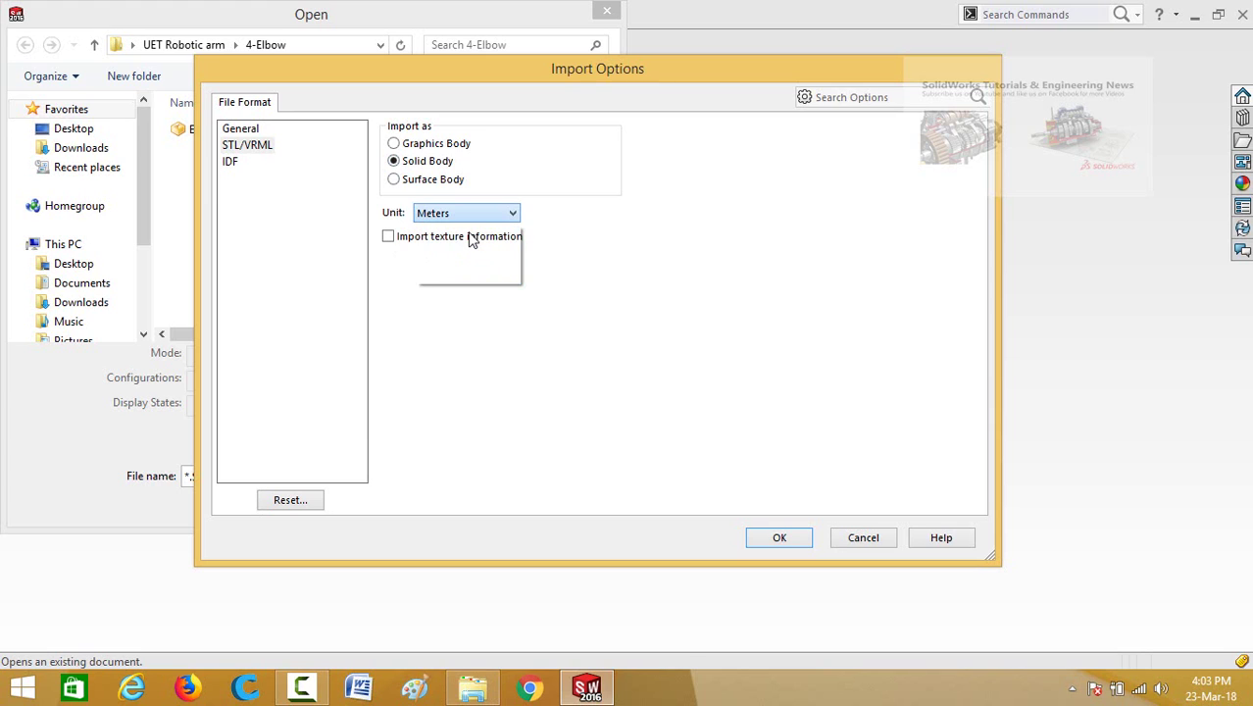
{"action": "left_click", "coordinate": [774, 538]}
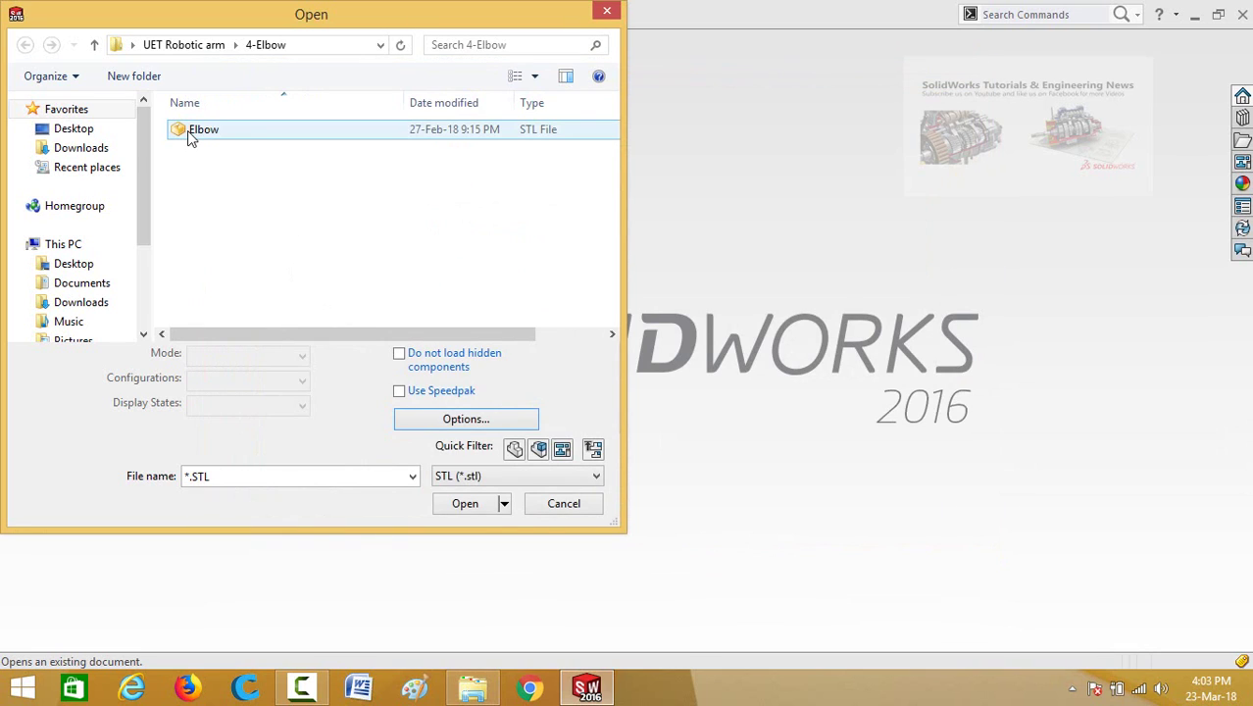
{"action": "left_click", "coordinate": [201, 137]}
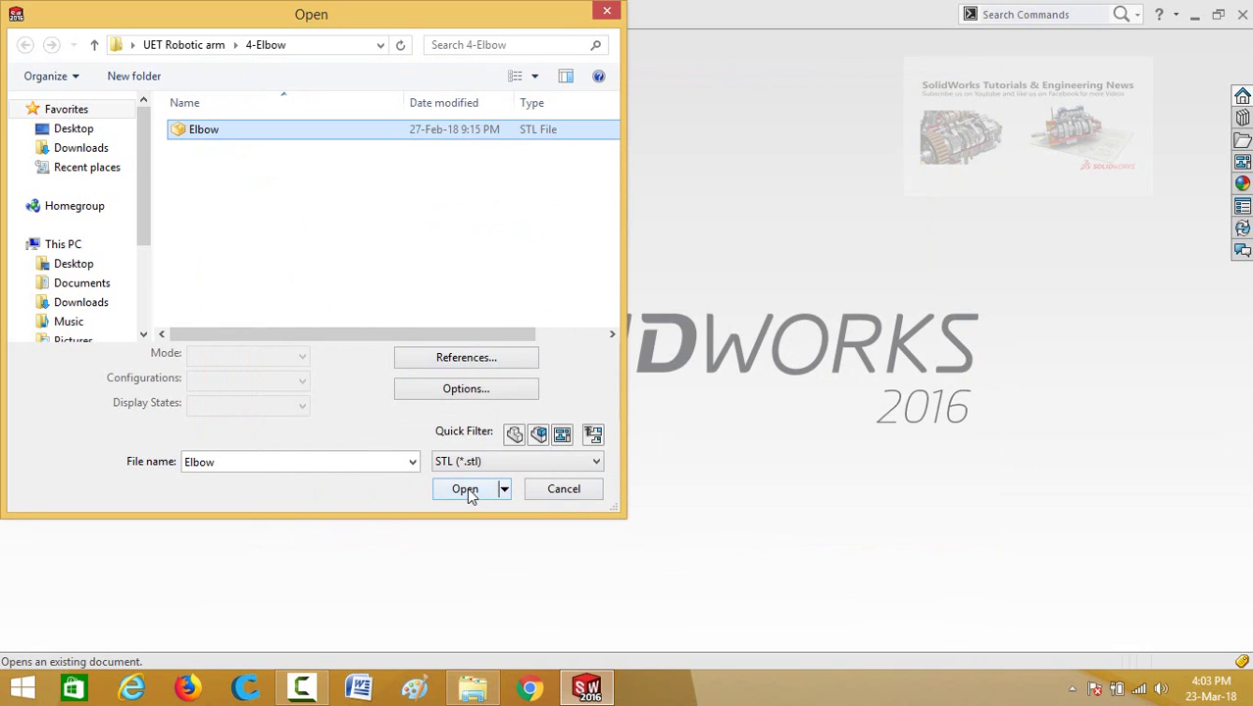
{"action": "left_click", "coordinate": [466, 491]}
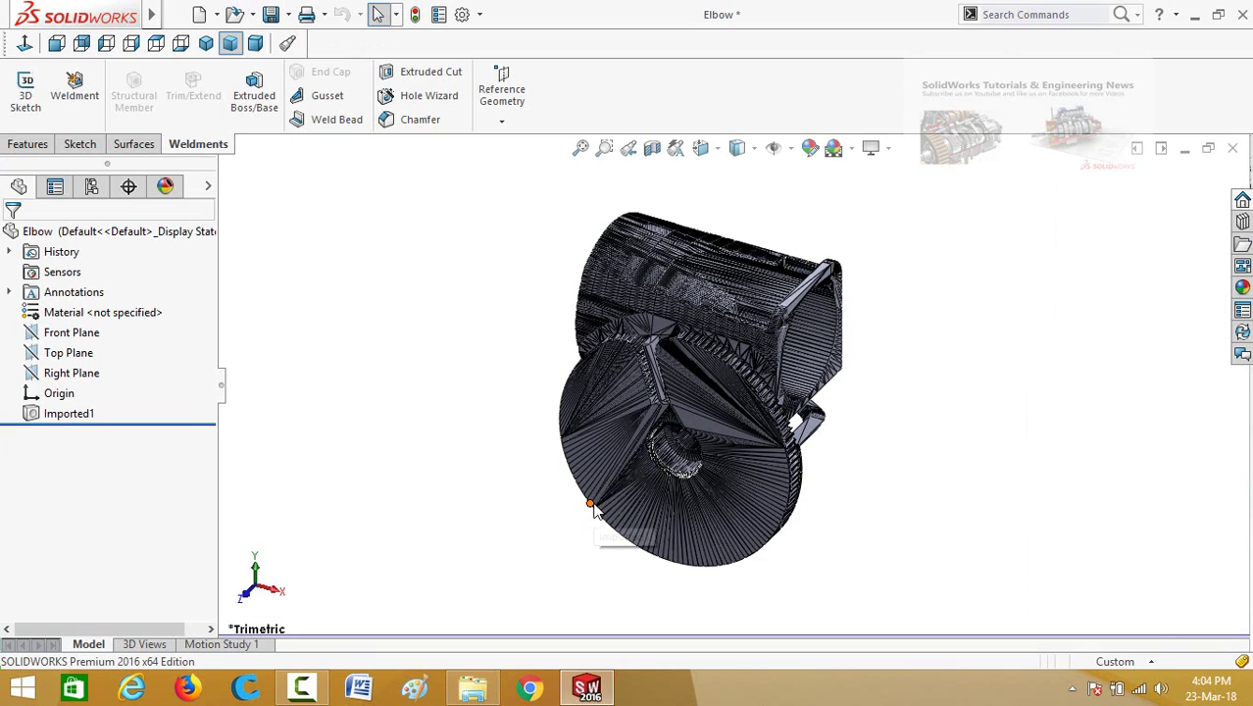
Start a sketch on a triangular facet in the outer rim of the large tube's closed end face
{"action": "middle_click_drag", "start_coordinate": [590, 506], "coordinate": [580, 465]}
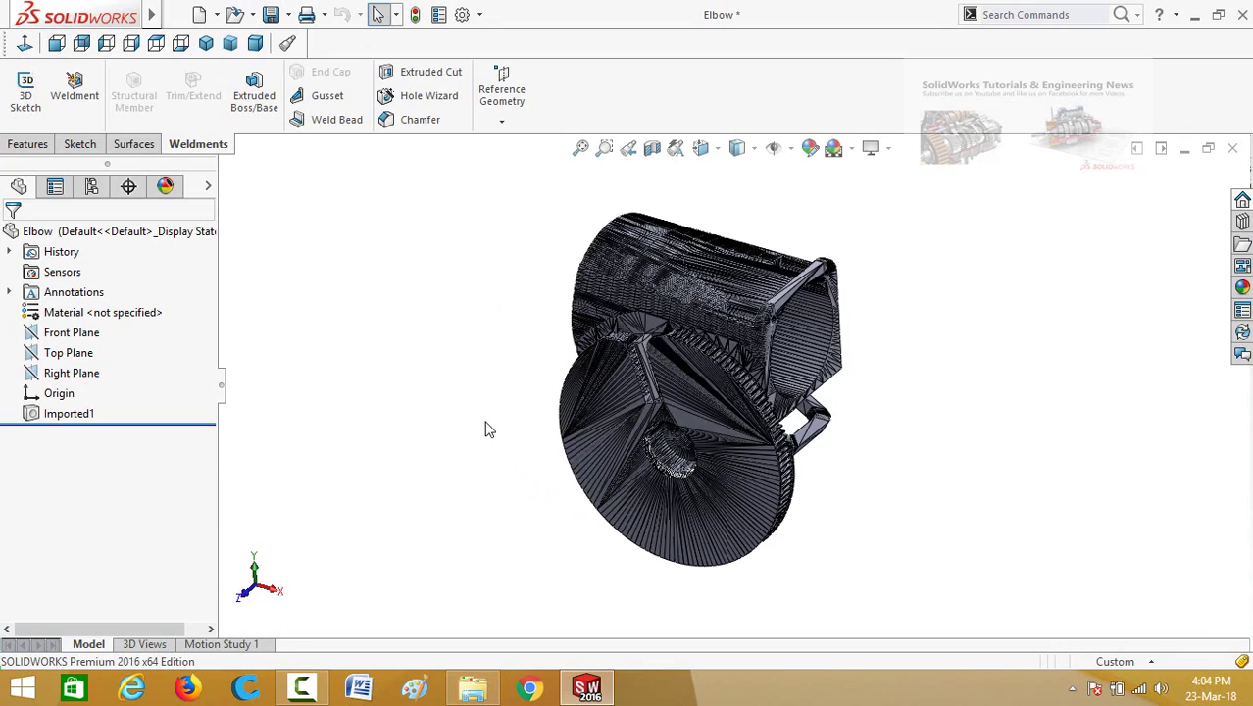
{"action": "middle_click_drag", "start_coordinate": [489, 428], "coordinate": [610, 272]}
{"action": "scroll", "coordinate": [620, 273], "scroll_direction": "down", "scroll_amount": 5}
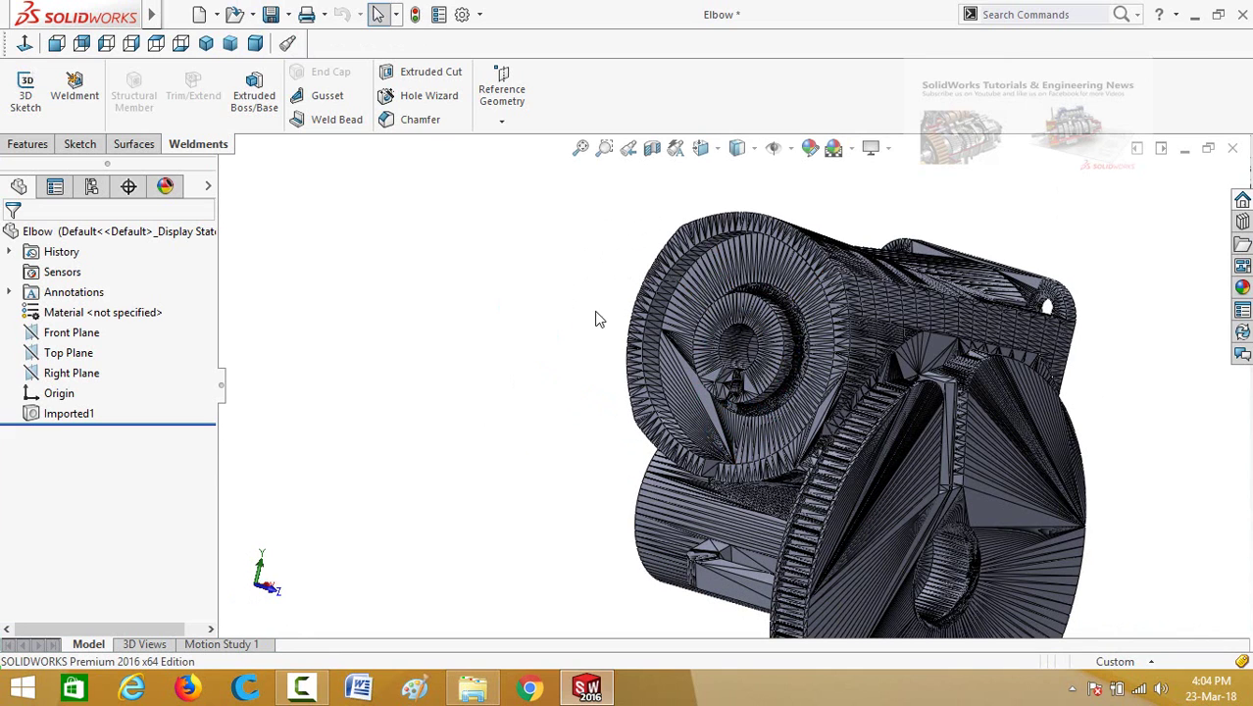
{"action": "scroll", "coordinate": [628, 304], "scroll_direction": "down", "scroll_amount": 8}
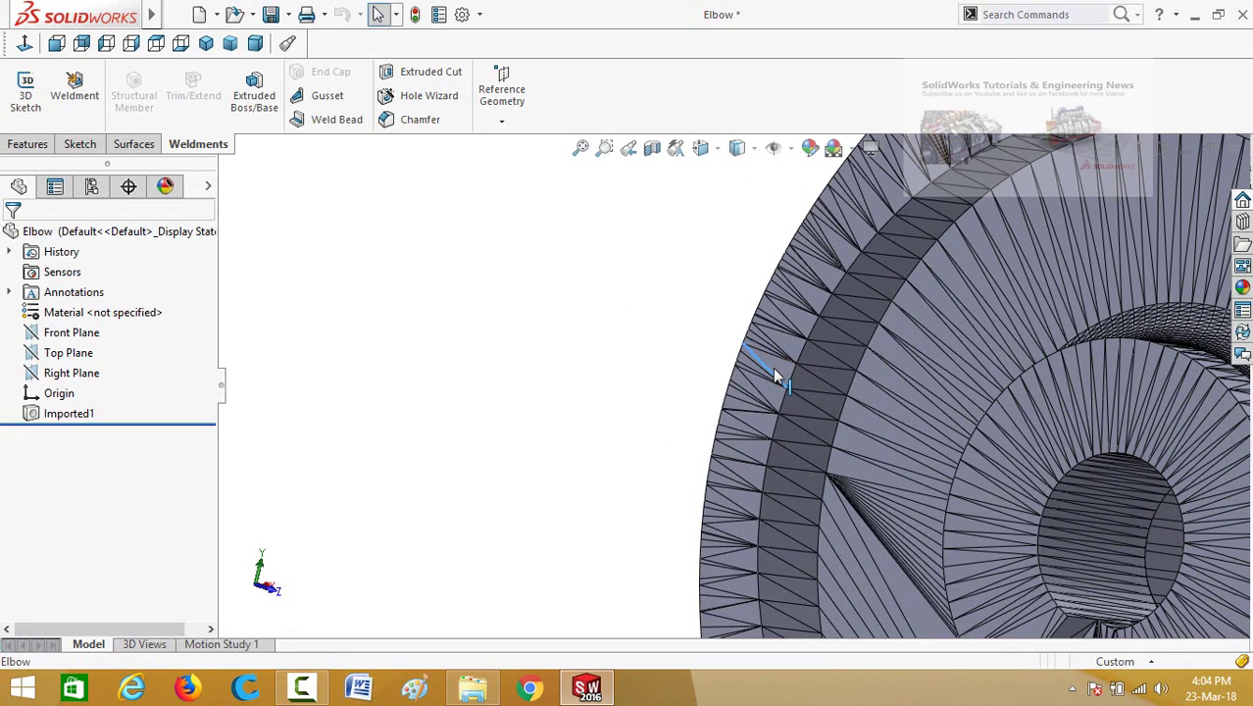
{"action": "left_click", "coordinate": [775, 373]}
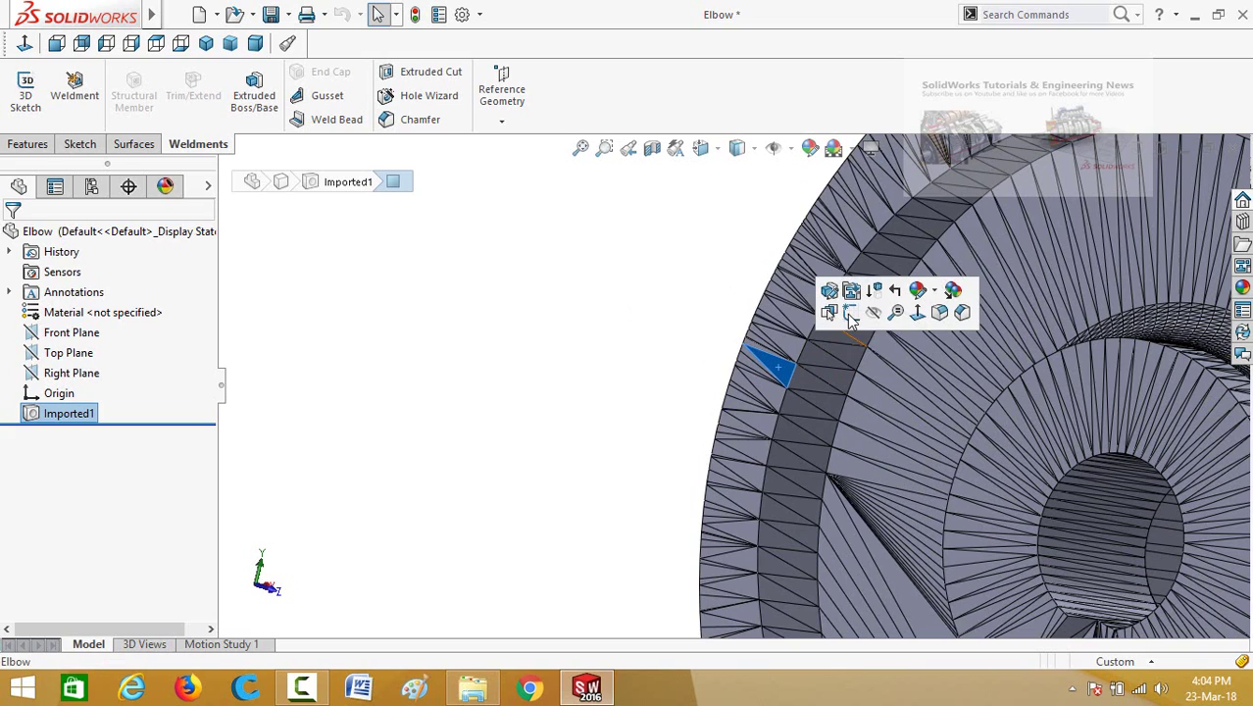
{"action": "left_click", "coordinate": [852, 313]}
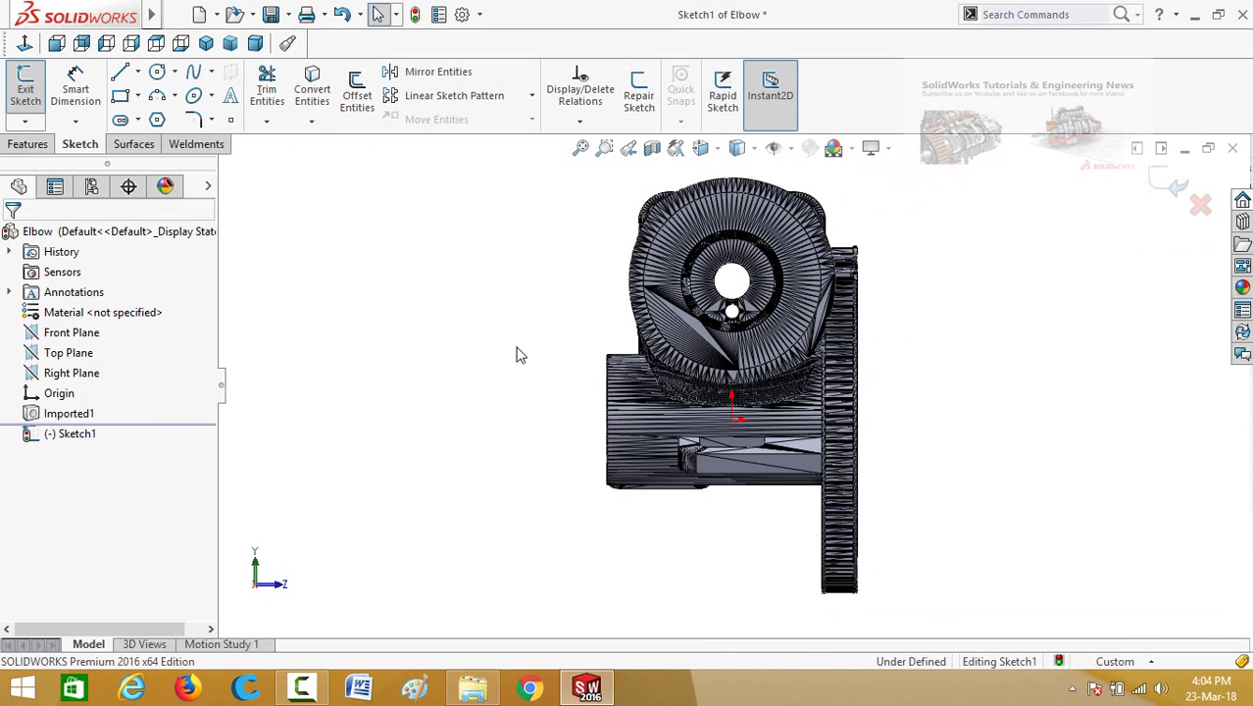
Sketch a circle about 41 mm in diameter, centred on the end face's central hole and reaching the inner edge of its rim
{"action": "scroll", "coordinate": [537, 260], "scroll_direction": "down", "scroll_amount": 2}
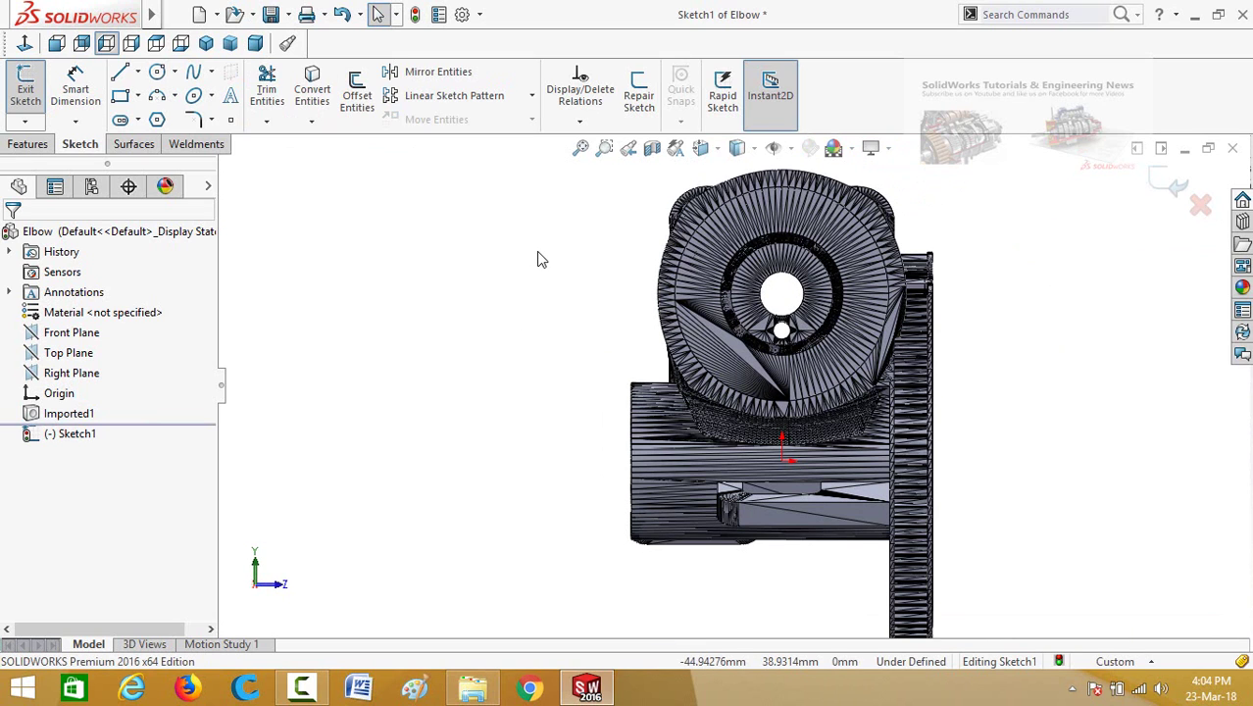
{"action": "key", "text": "c"}
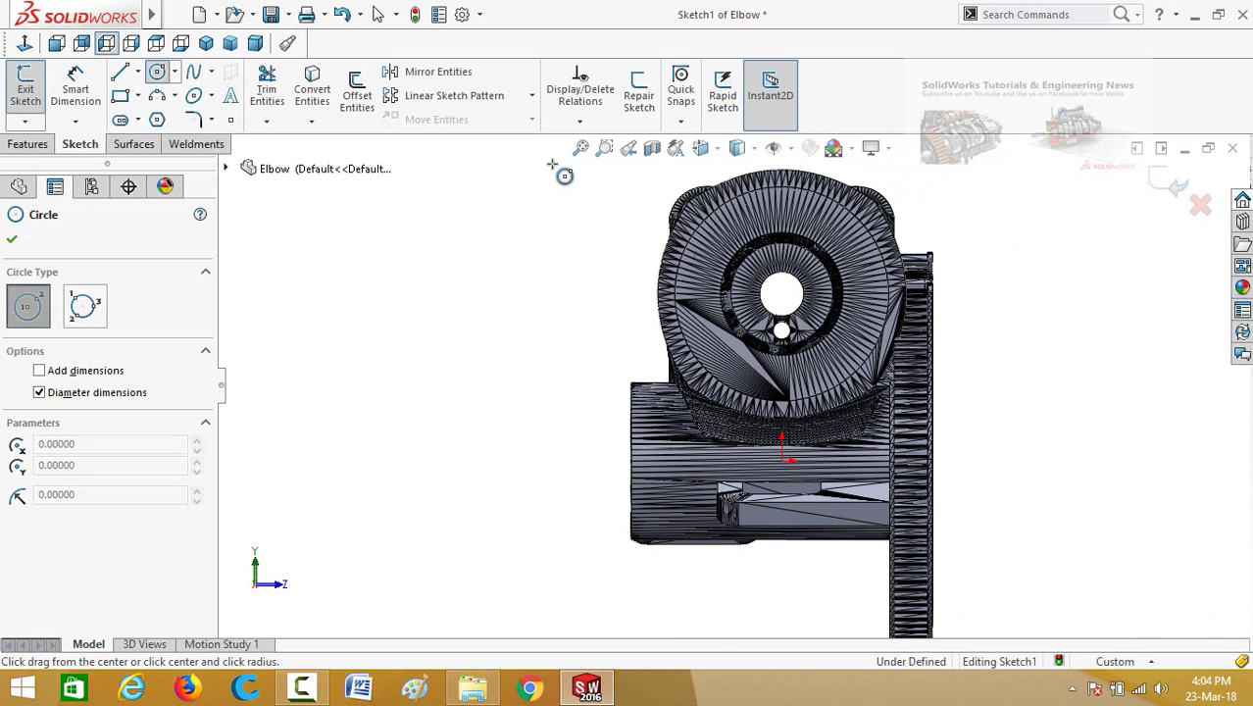
{"action": "scroll", "coordinate": [781, 324], "scroll_direction": "down", "scroll_amount": 3}
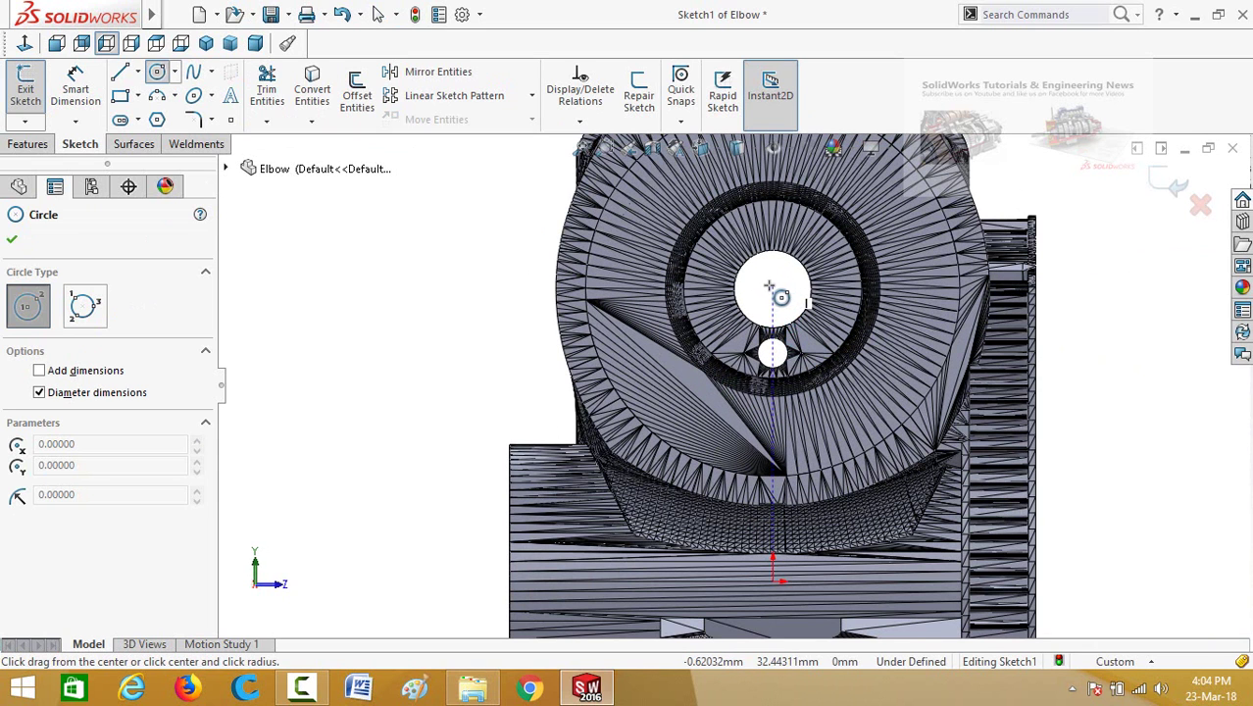
{"action": "left_click", "coordinate": [773, 288]}
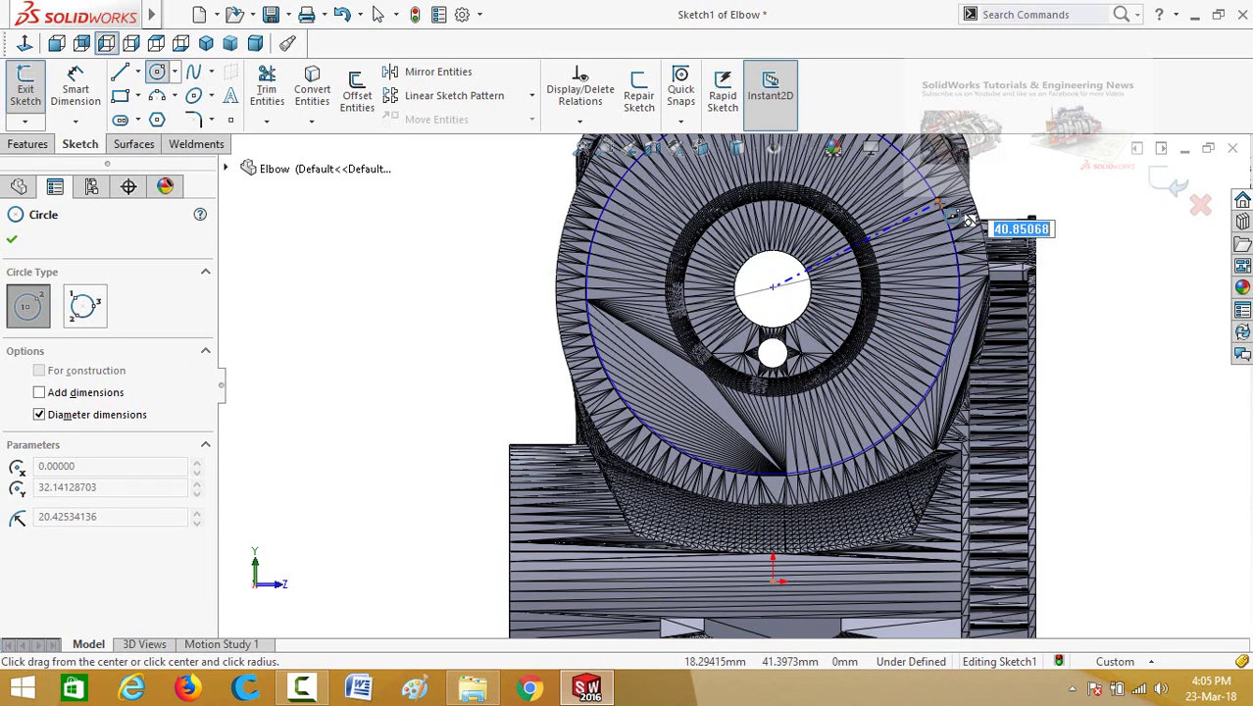
{"action": "left_click", "coordinate": [968, 220]}
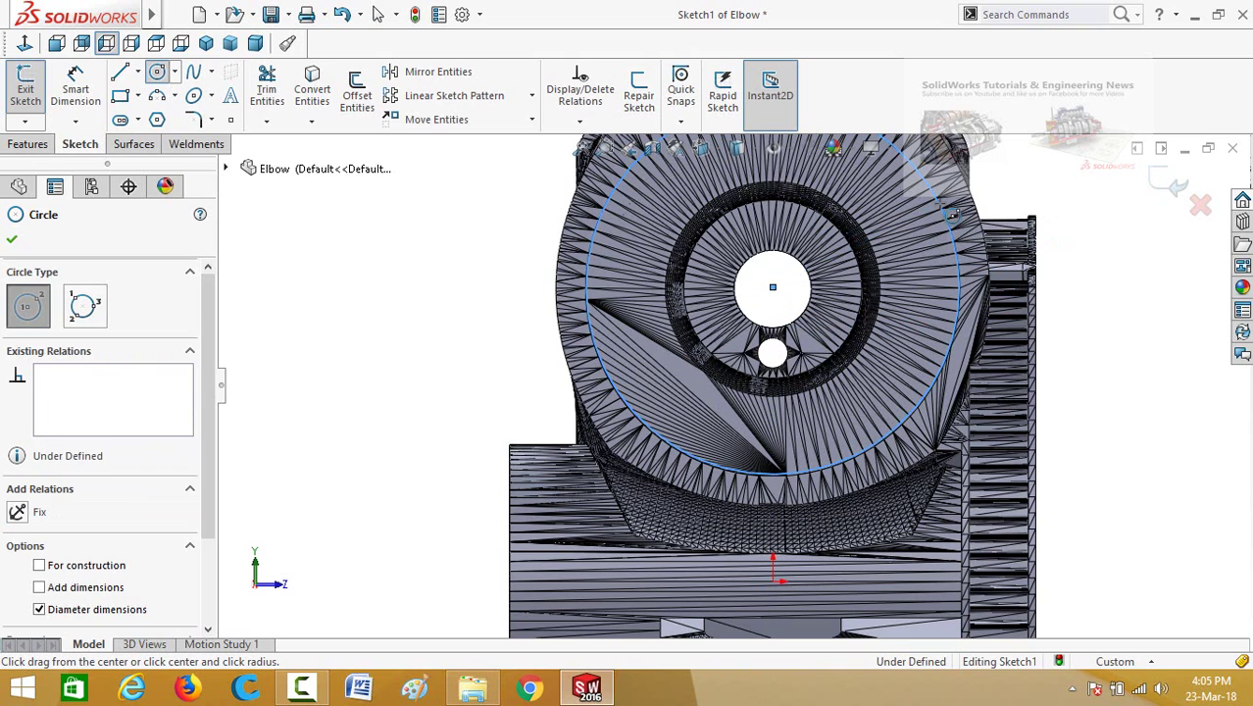
Cut-extrude the sketched circle into the large tube with a blind depth of 93 mm and a 2-degree inward draft
{"action": "scroll", "coordinate": [334, 338], "scroll_direction": "up", "scroll_amount": 2}
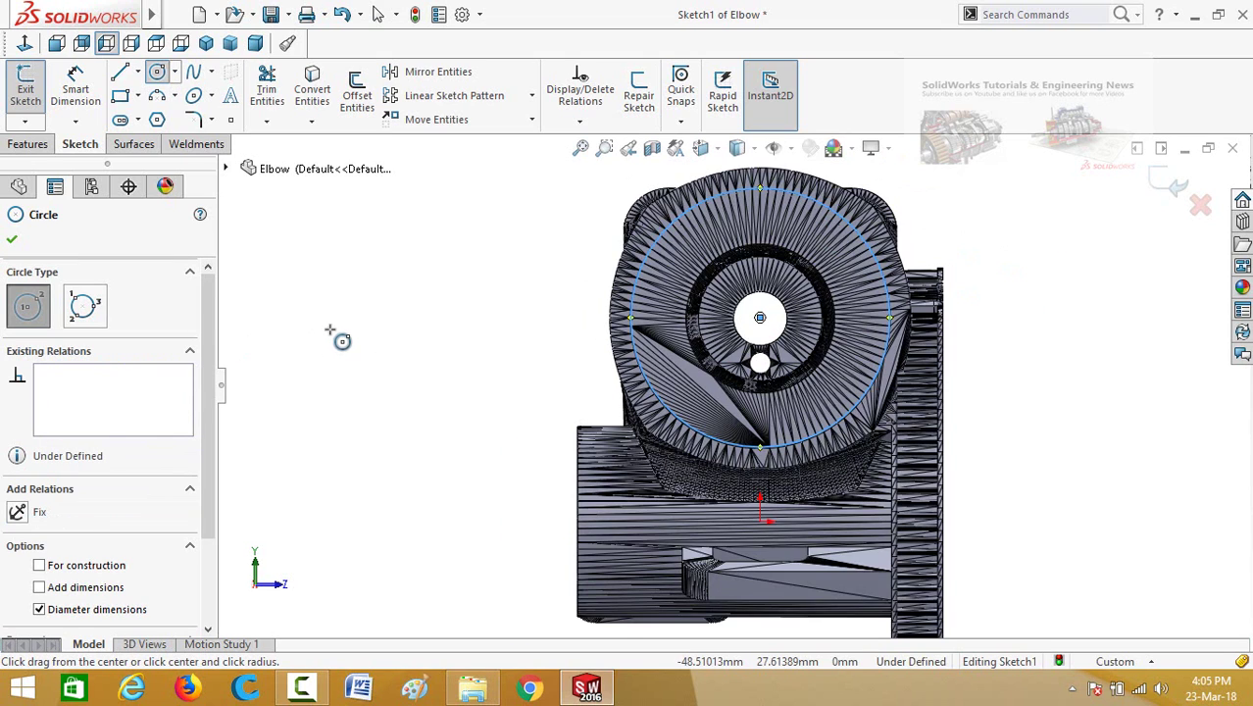
{"action": "left_click", "coordinate": [11, 242]}
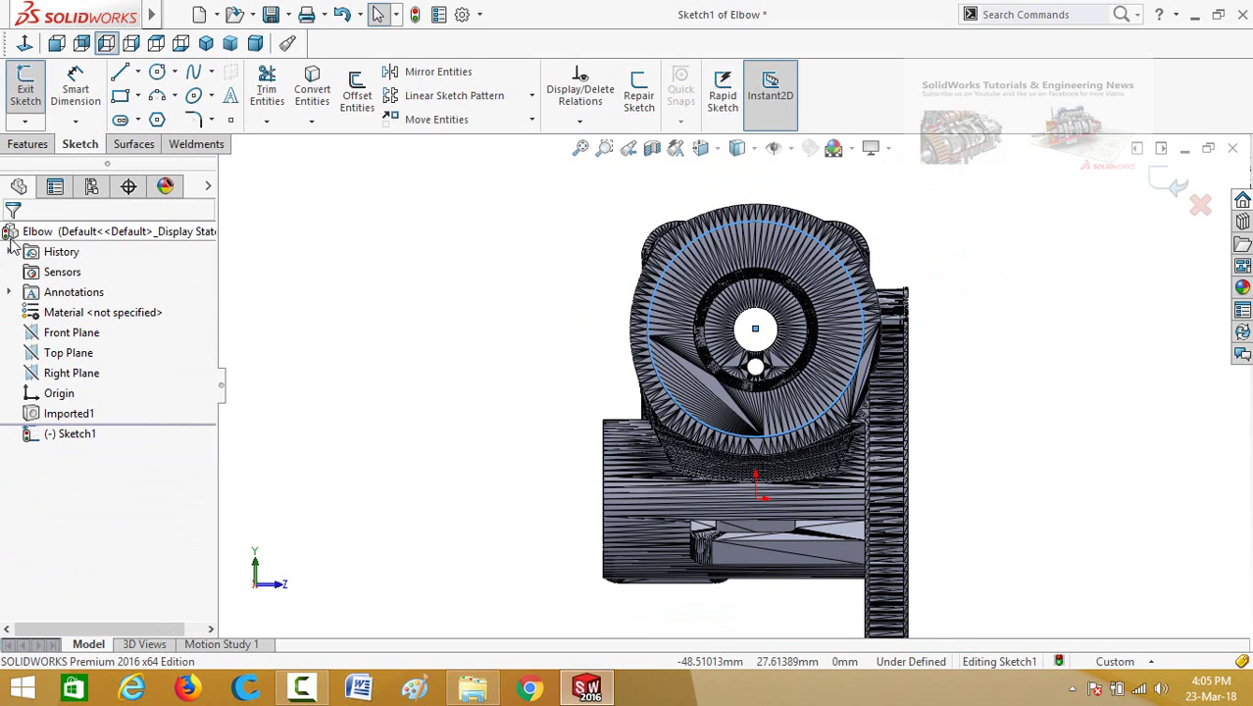
{"action": "left_click", "coordinate": [27, 144]}
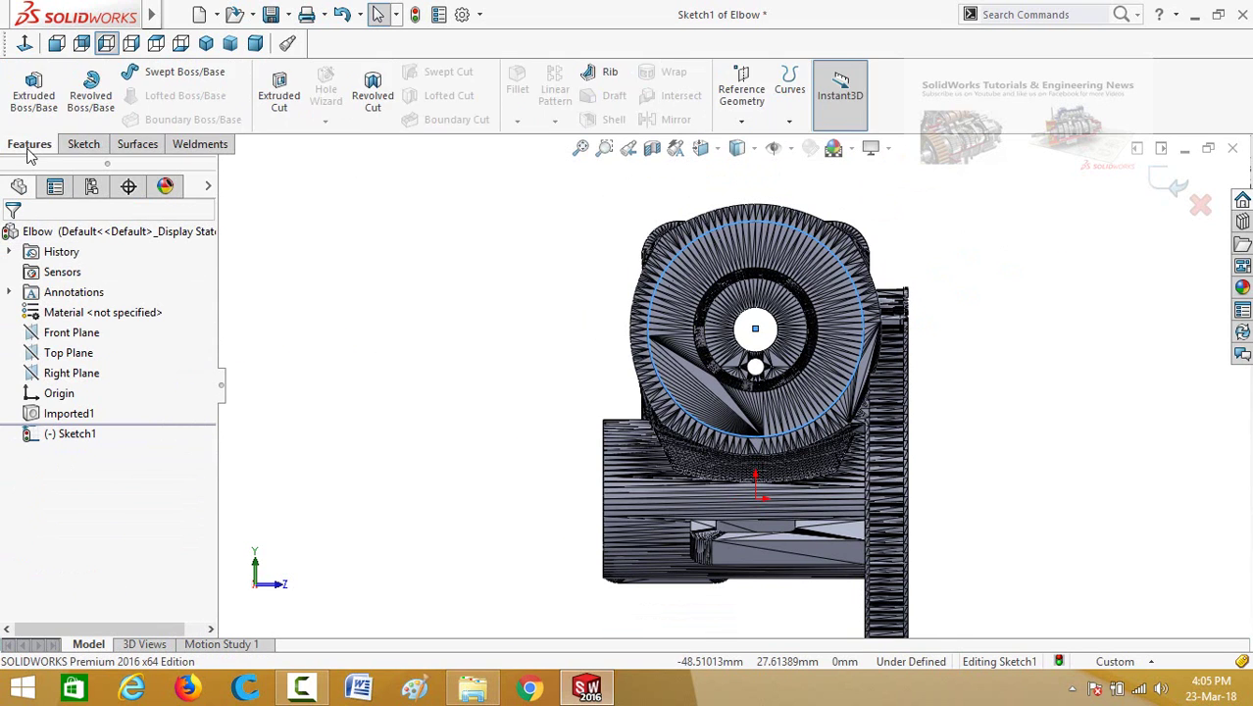
{"action": "left_click", "coordinate": [275, 94]}
{"action": "middle_click_drag", "start_coordinate": [479, 294], "coordinate": [409, 314]}
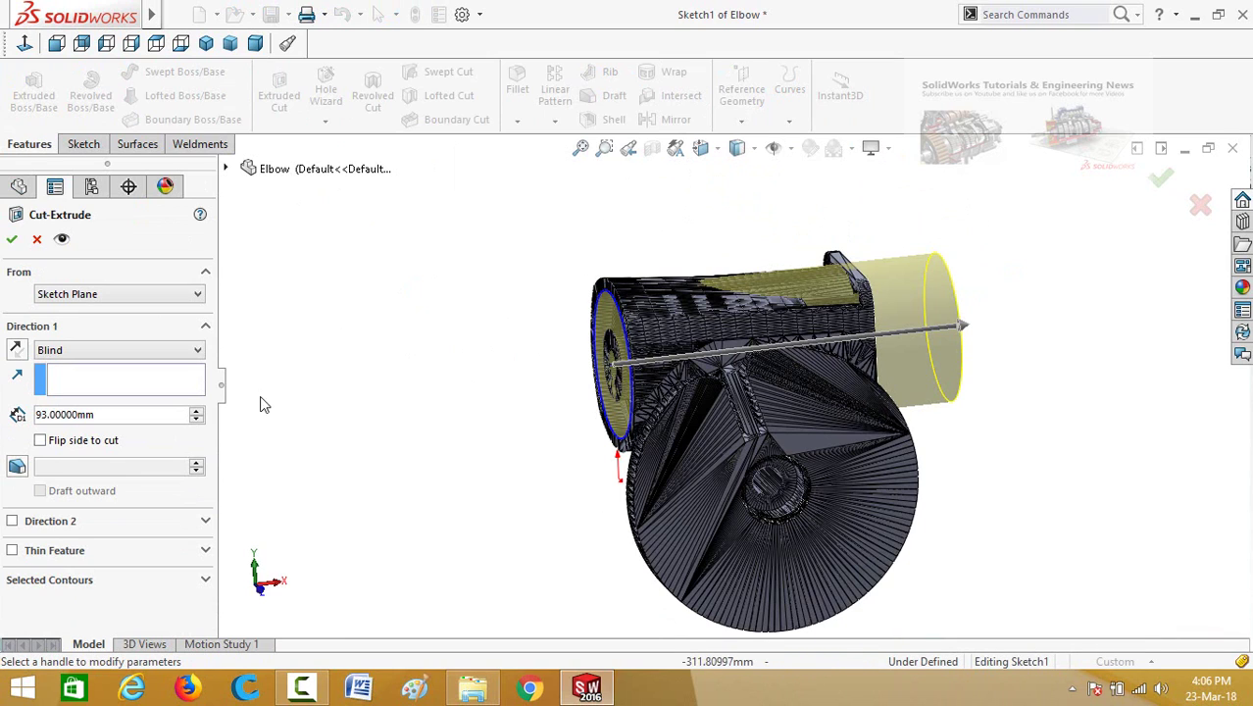
{"action": "left_click", "coordinate": [15, 469]}
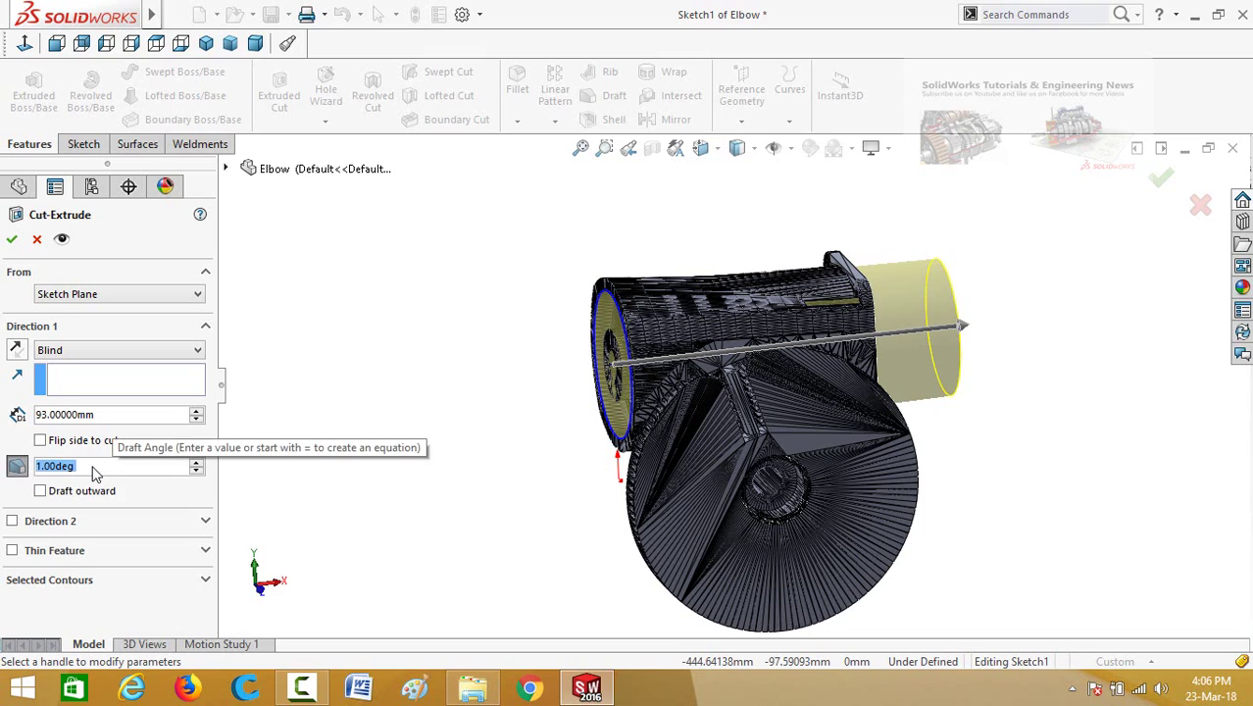
{"action": "type", "text": "2"}
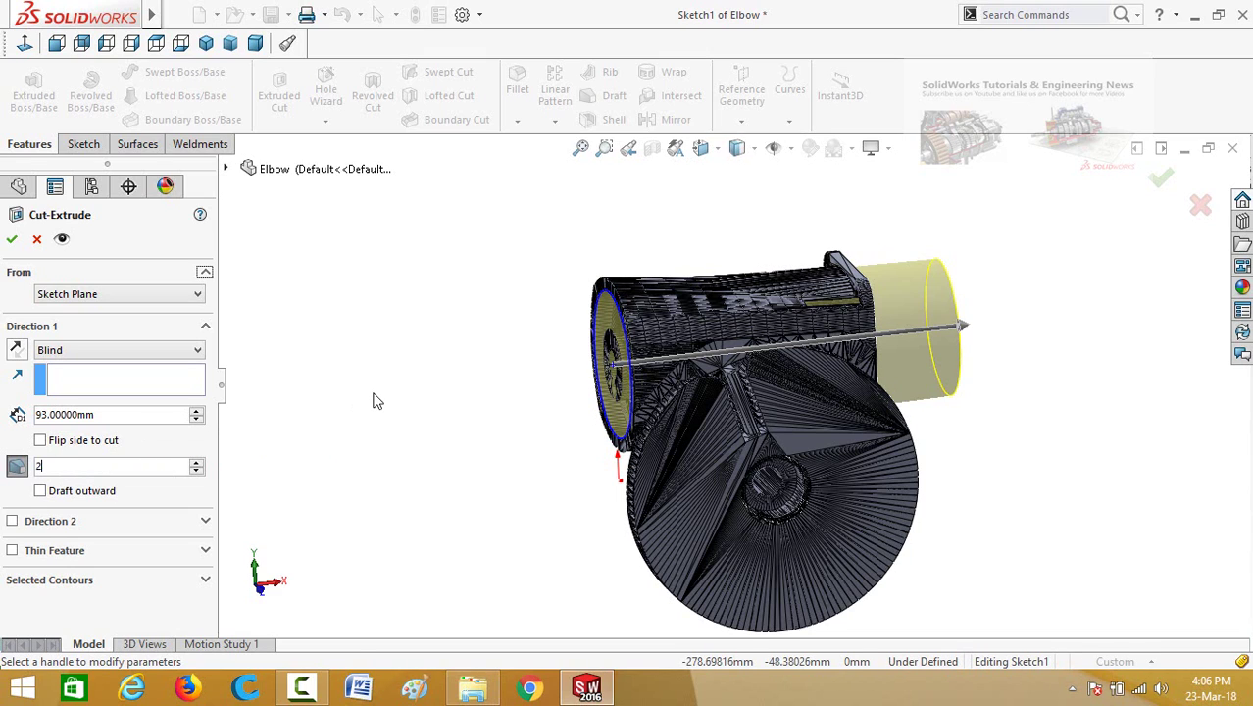
{"action": "key", "text": "Return"}
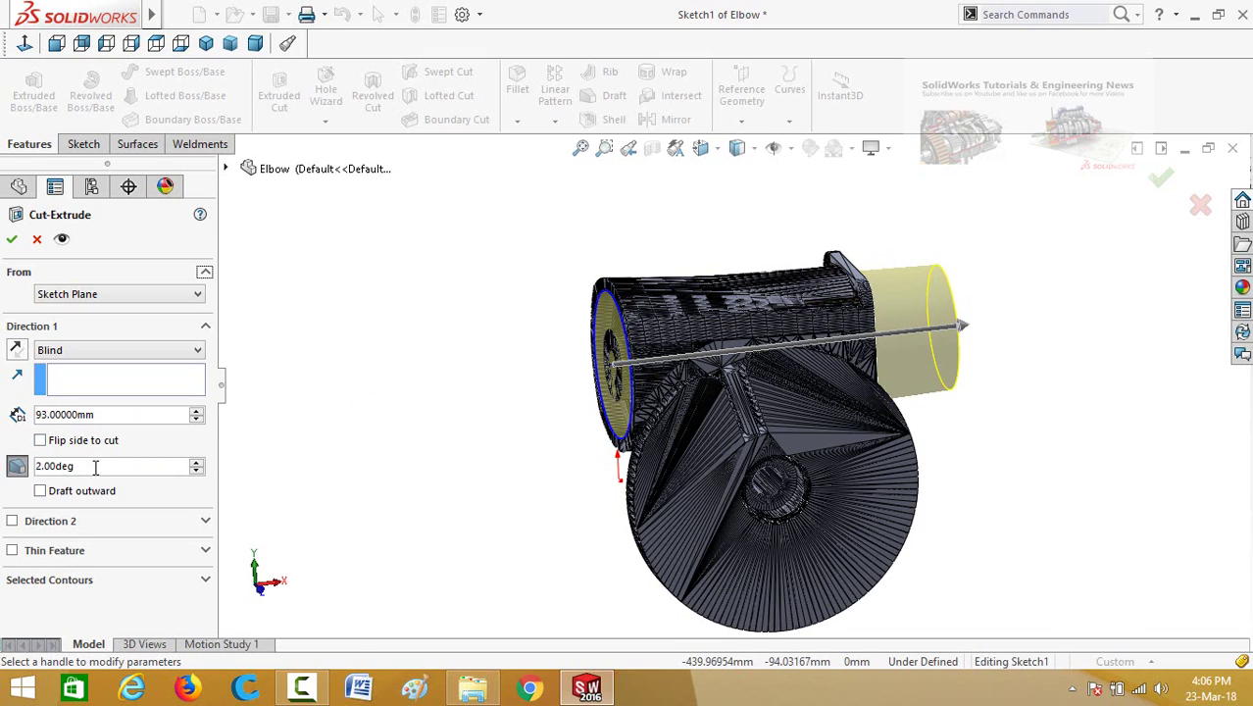
{"action": "left_click", "coordinate": [11, 239]}
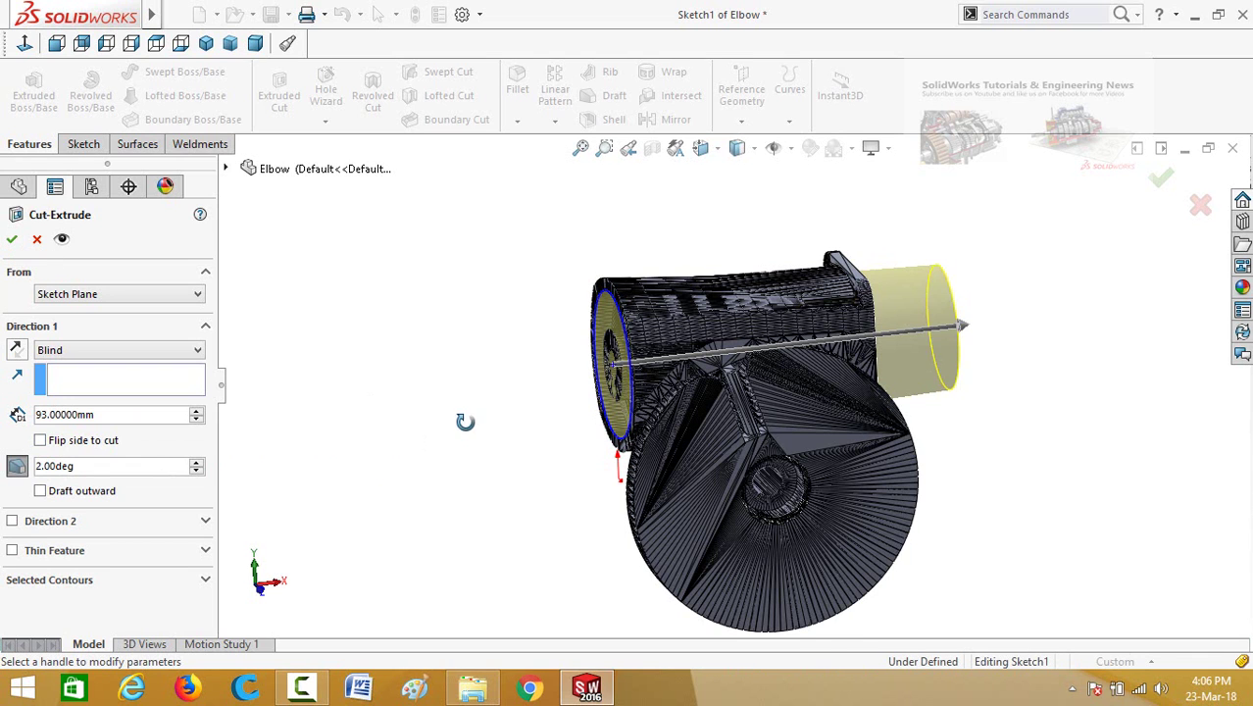
{"action": "middle_click_drag", "start_coordinate": [465, 422], "coordinate": [116, 318]}
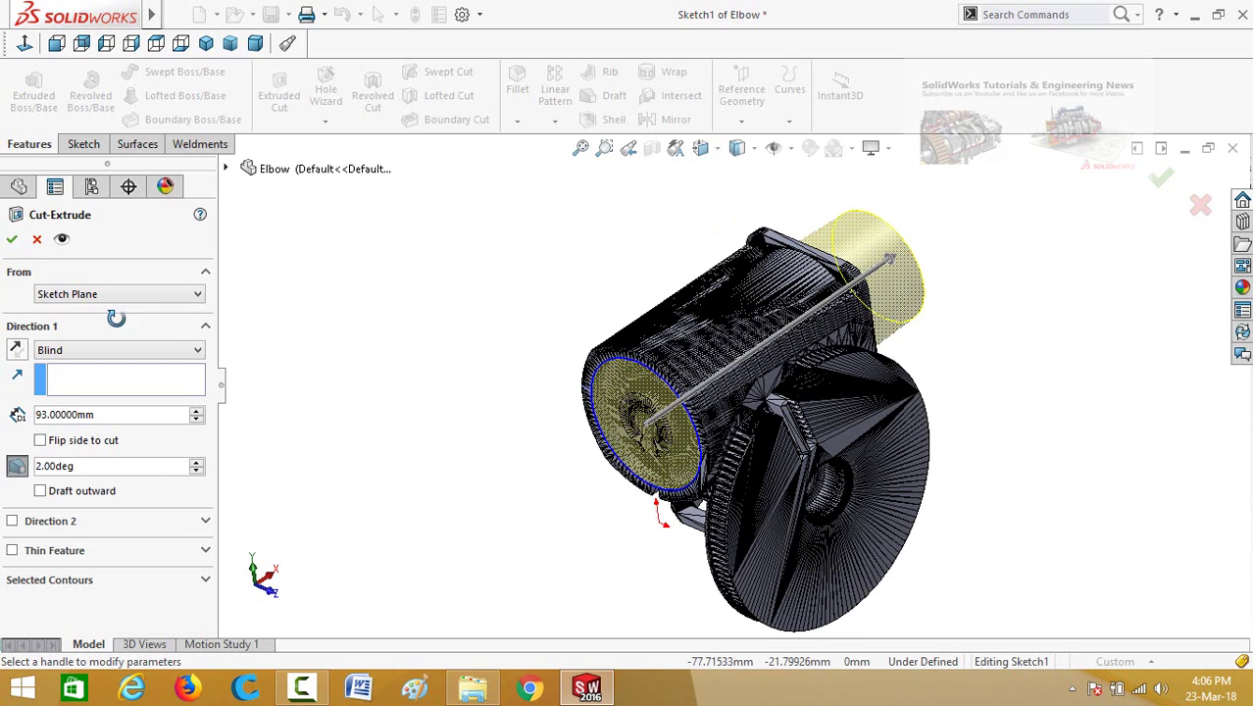
{"action": "left_click", "coordinate": [11, 240]}
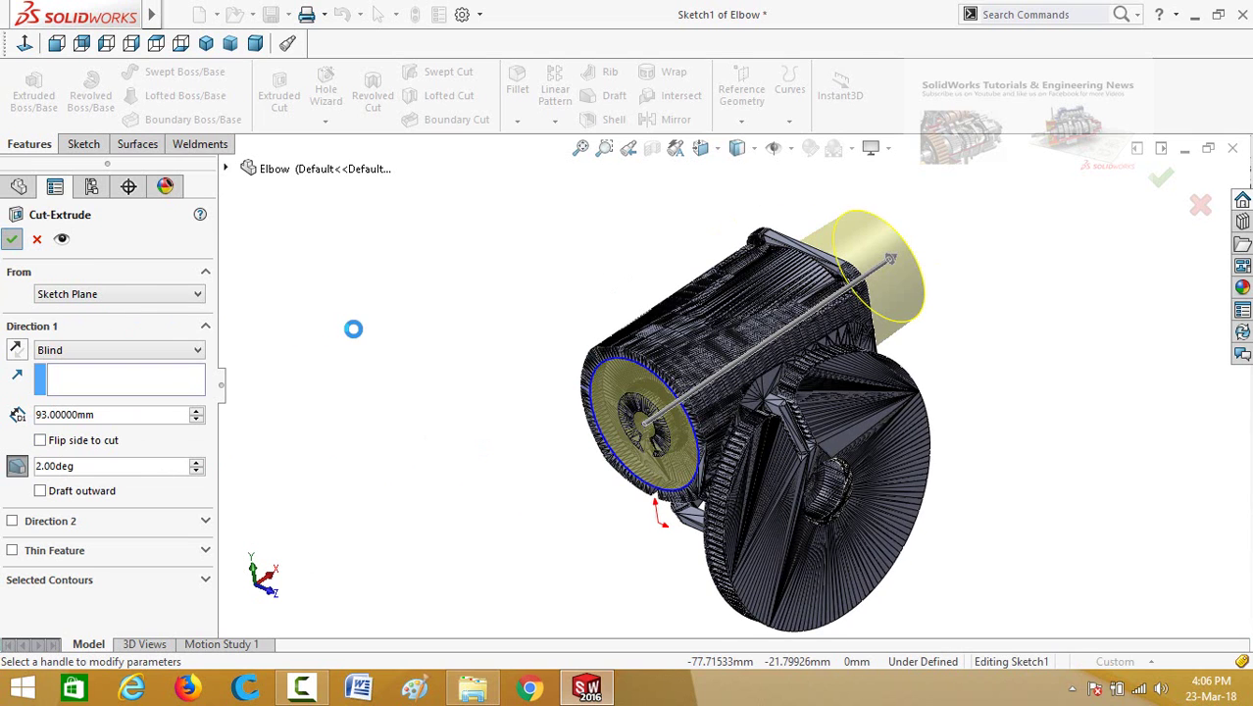
Start a sketch on a triangular facet of the round flange's flat face beside the small tube, viewed normal to the plane
{"action": "middle_click_drag", "start_coordinate": [581, 512], "coordinate": [714, 440]}
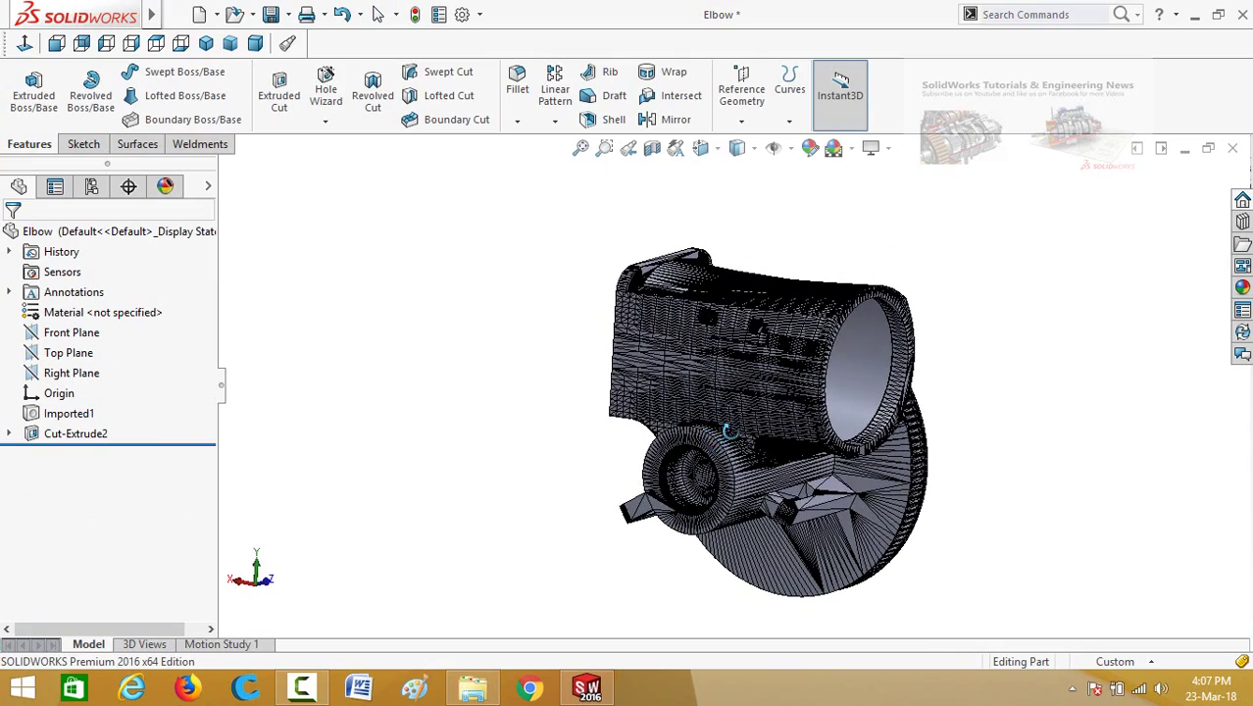
{"action": "middle_click_drag", "start_coordinate": [727, 432], "coordinate": [945, 497]}
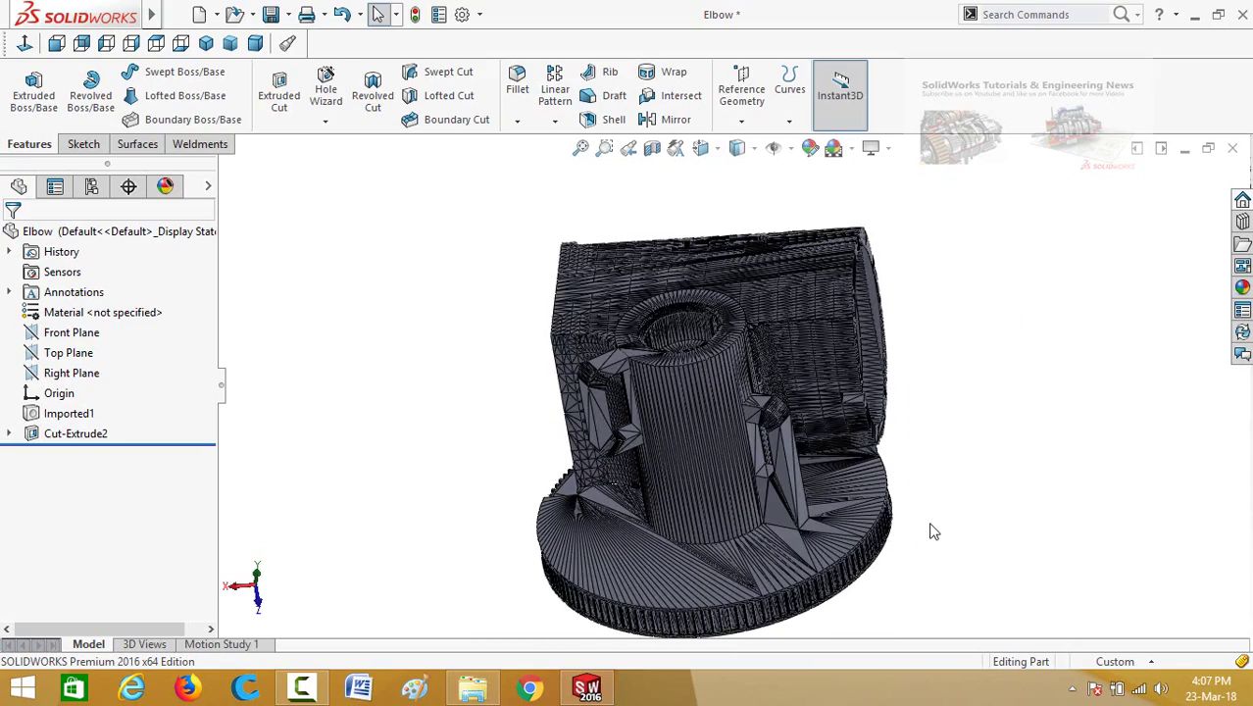
{"action": "scroll", "coordinate": [829, 636], "scroll_direction": "down", "scroll_amount": 5}
{"action": "scroll", "coordinate": [805, 611], "scroll_direction": "up", "scroll_amount": 8}
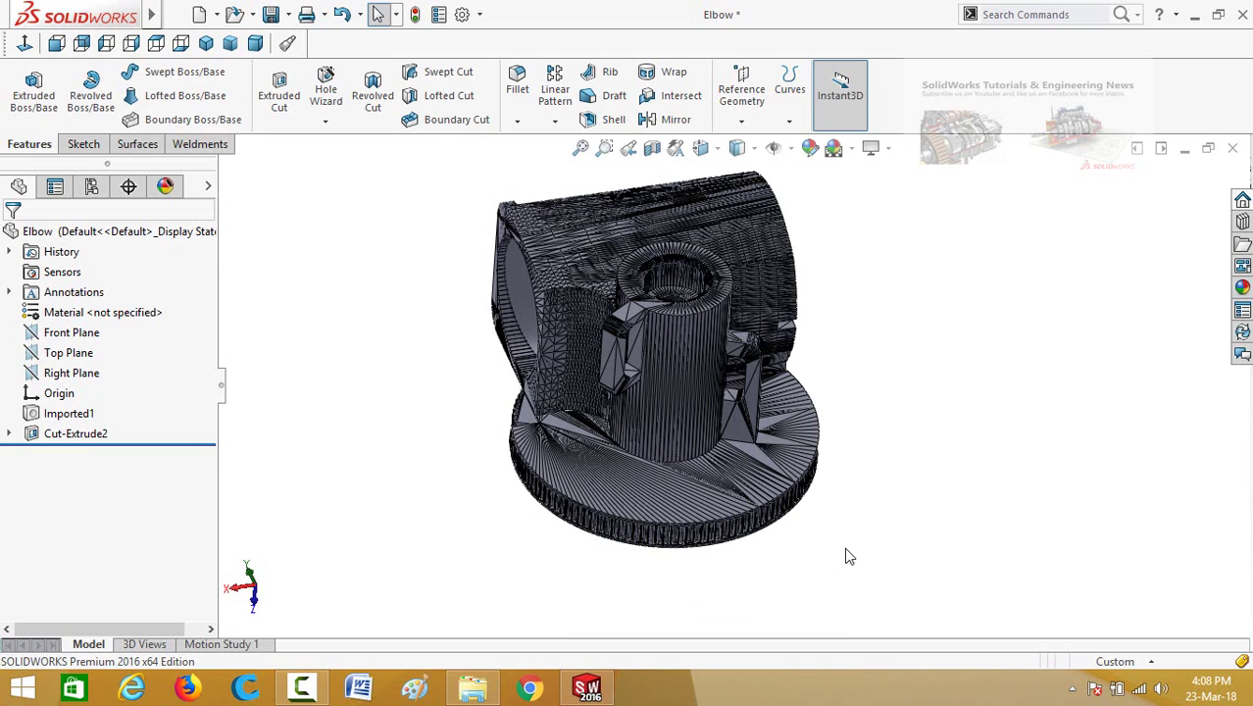
{"action": "scroll", "coordinate": [838, 488], "scroll_direction": "down", "scroll_amount": 3}
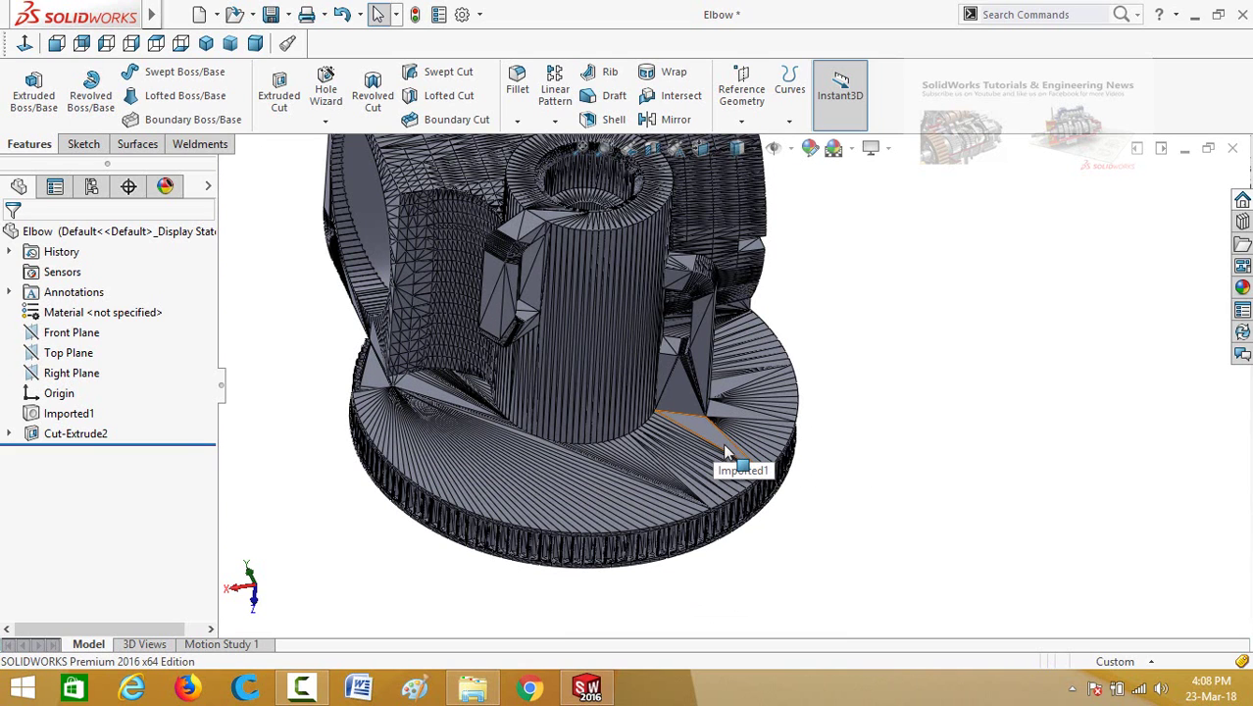
{"action": "left_click", "coordinate": [722, 440]}
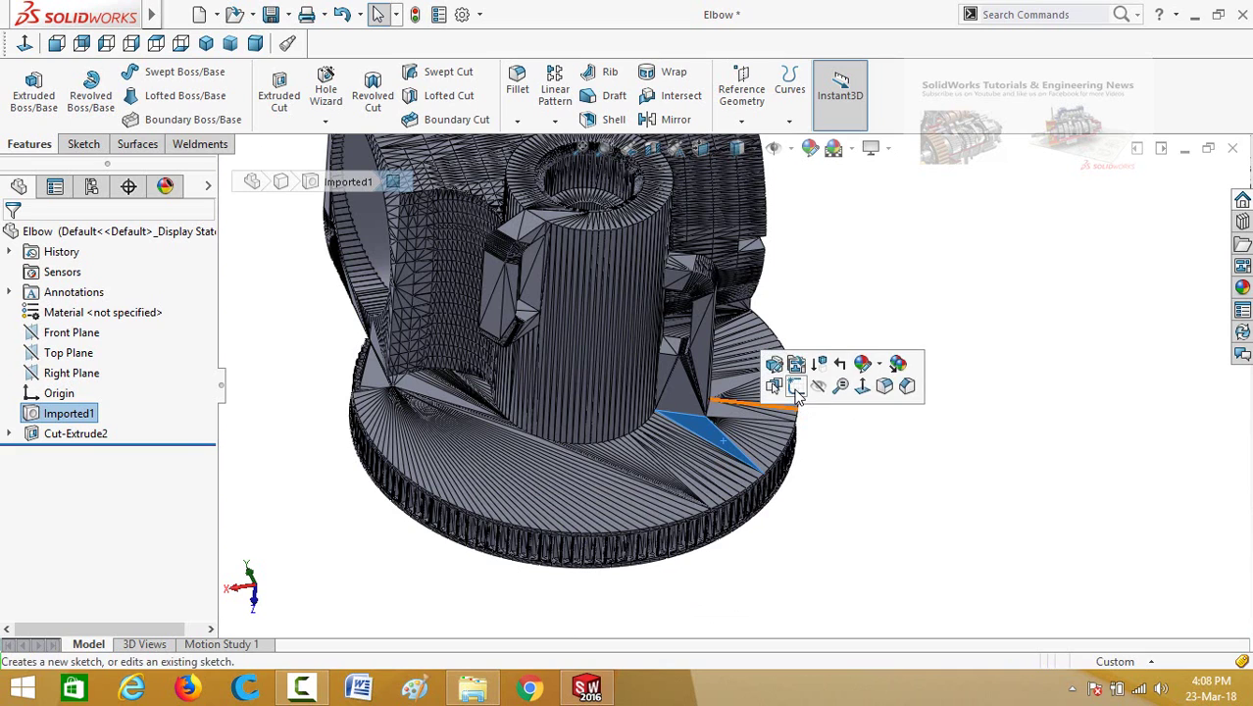
{"action": "left_click", "coordinate": [798, 386]}
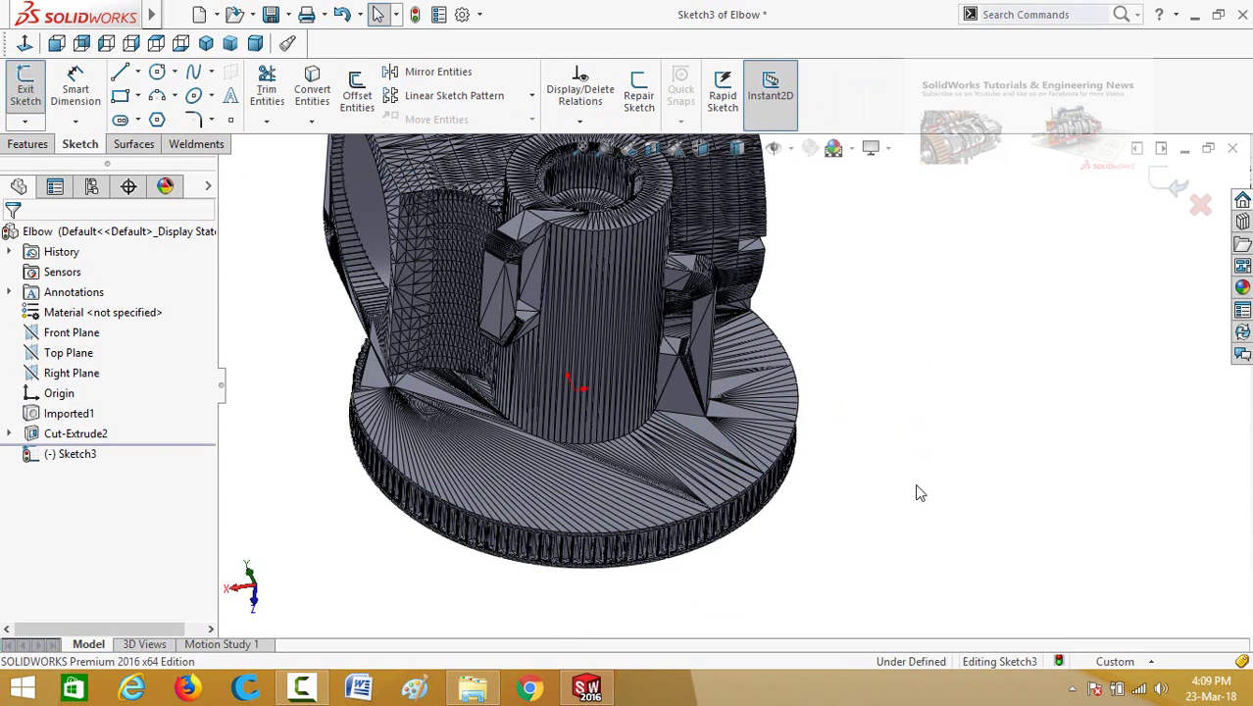
{"action": "key", "text": "ctrl+8"}
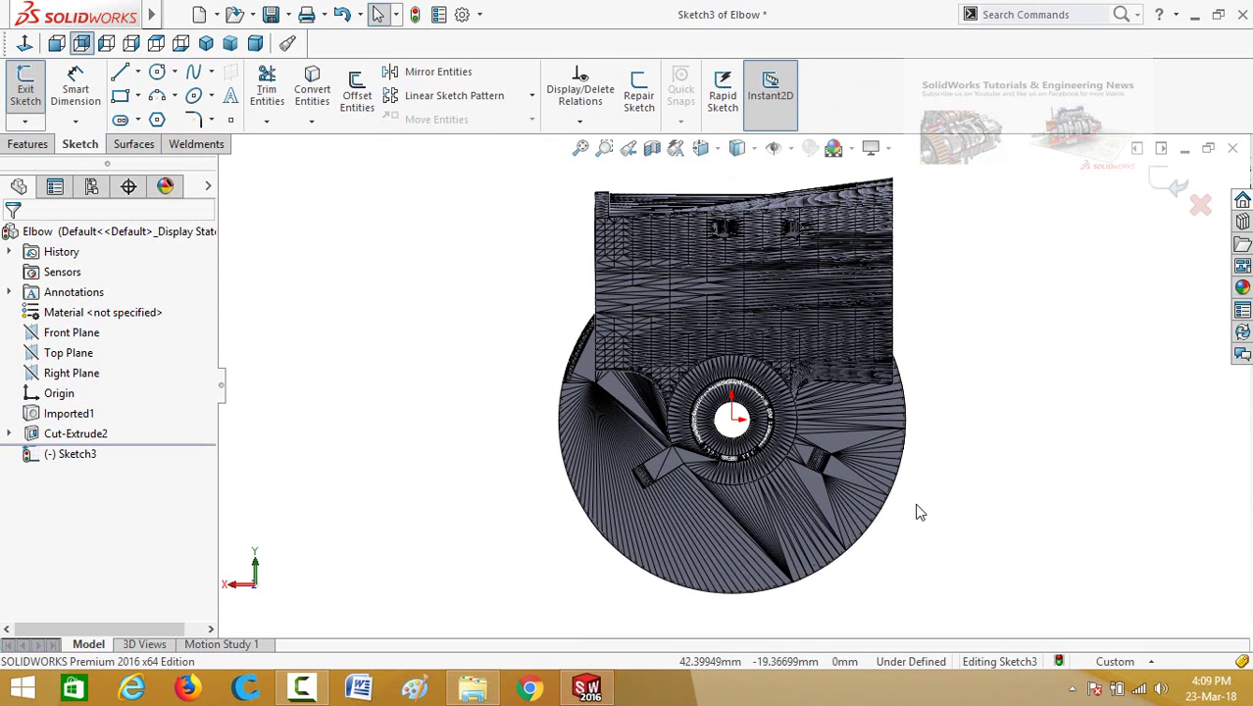
Sketch two concentric circles, about 2.8 mm and 8.8 mm in diameter, near the flange's lower outer edge
{"action": "scroll", "coordinate": [920, 512], "scroll_direction": "down", "scroll_amount": 2}
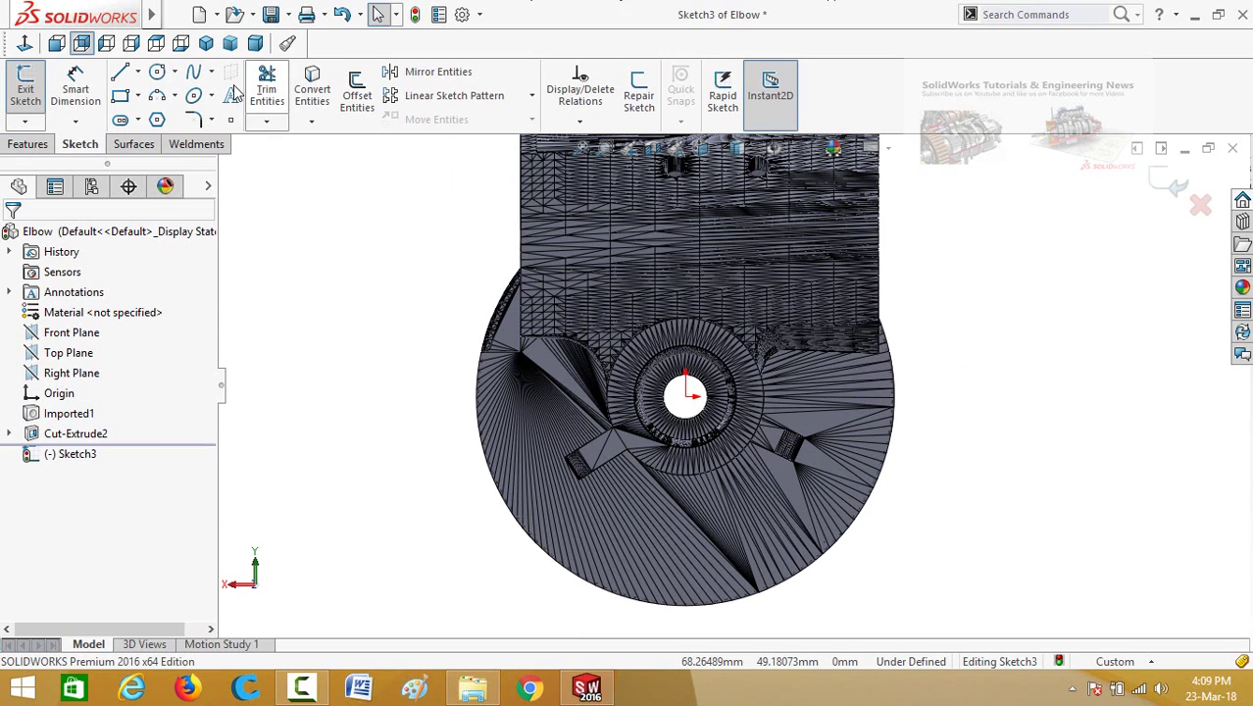
{"action": "left_click", "coordinate": [157, 71]}
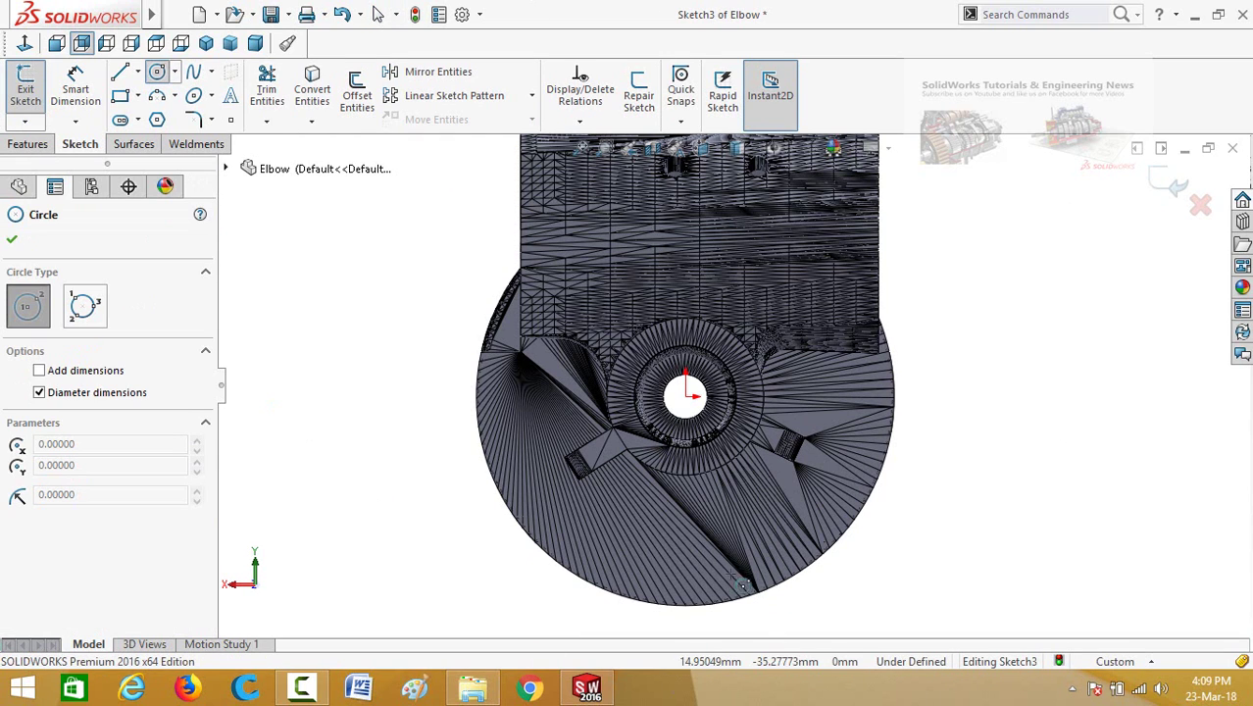
{"action": "left_click", "coordinate": [728, 583]}
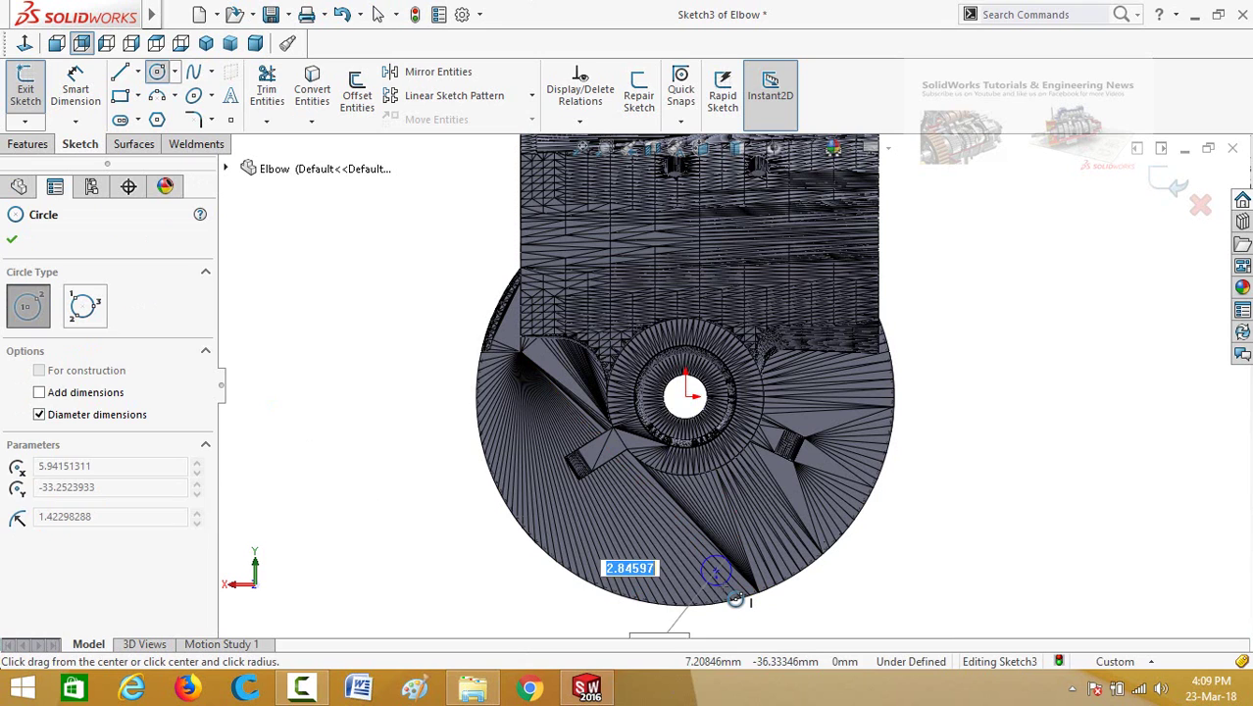
{"action": "left_click", "coordinate": [741, 595]}
{"action": "scroll", "coordinate": [736, 598], "scroll_direction": "down", "scroll_amount": 4}
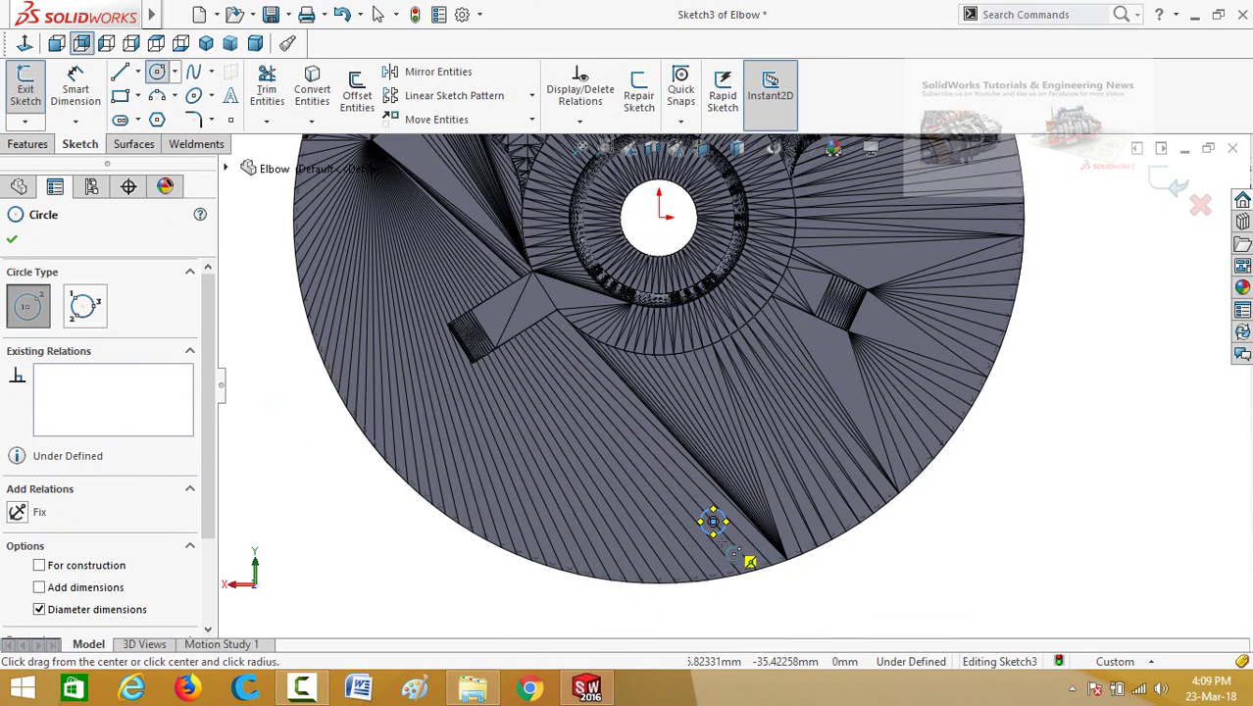
{"action": "left_click", "coordinate": [713, 520]}
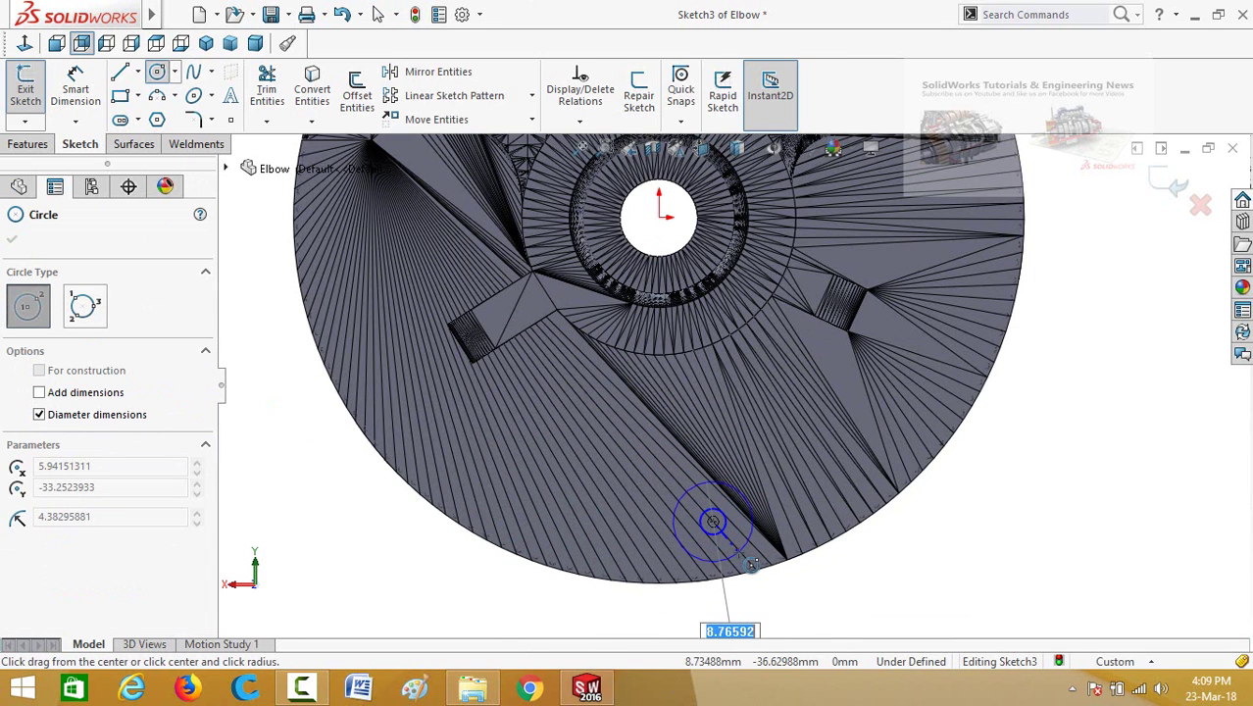
{"action": "left_click", "coordinate": [751, 565]}
{"action": "scroll", "coordinate": [736, 561], "scroll_direction": "up", "scroll_amount": 4}
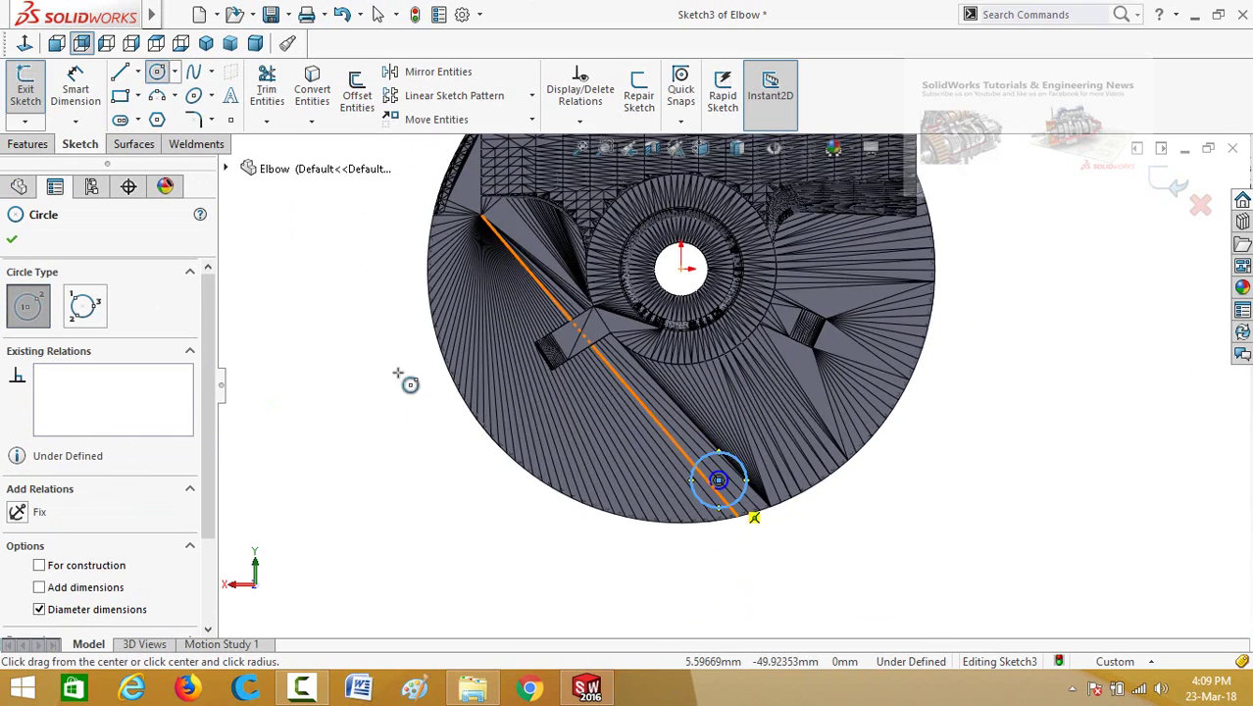
Extrude the ring between the circles as a merged boss, using Up To Surface with the triangular facet beside the small tube's rim
{"action": "left_click", "coordinate": [16, 145]}
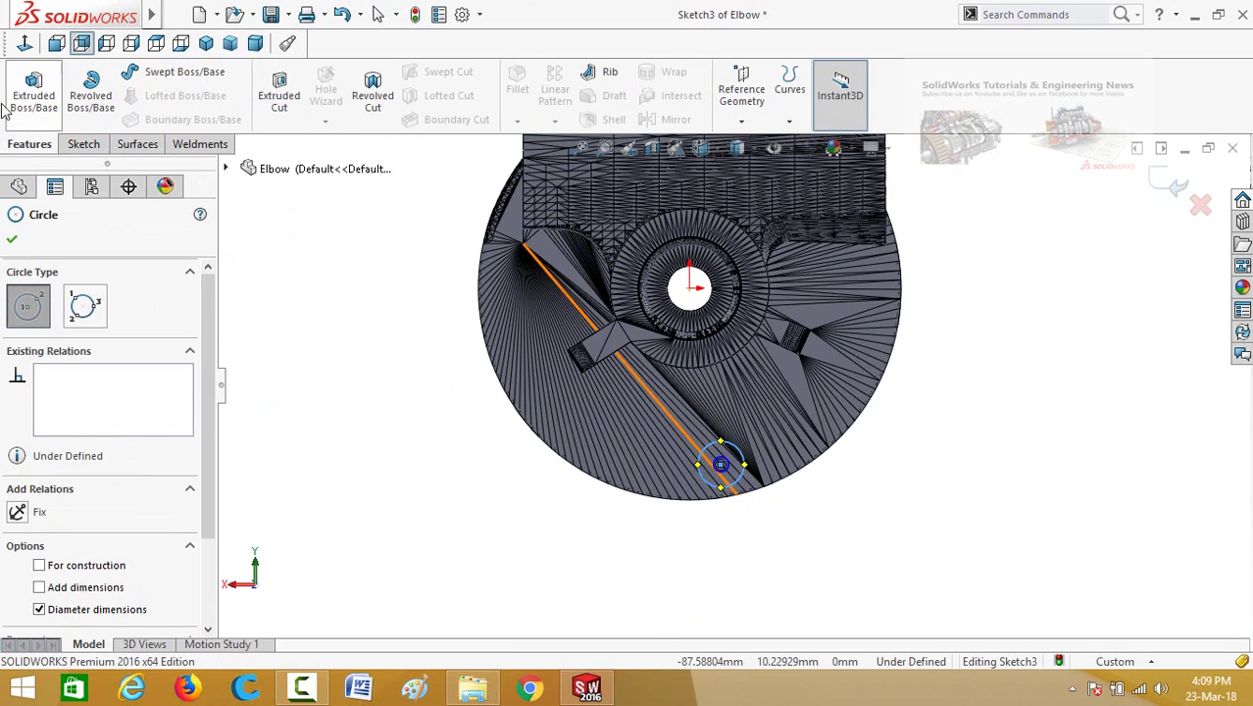
{"action": "left_click", "coordinate": [21, 102]}
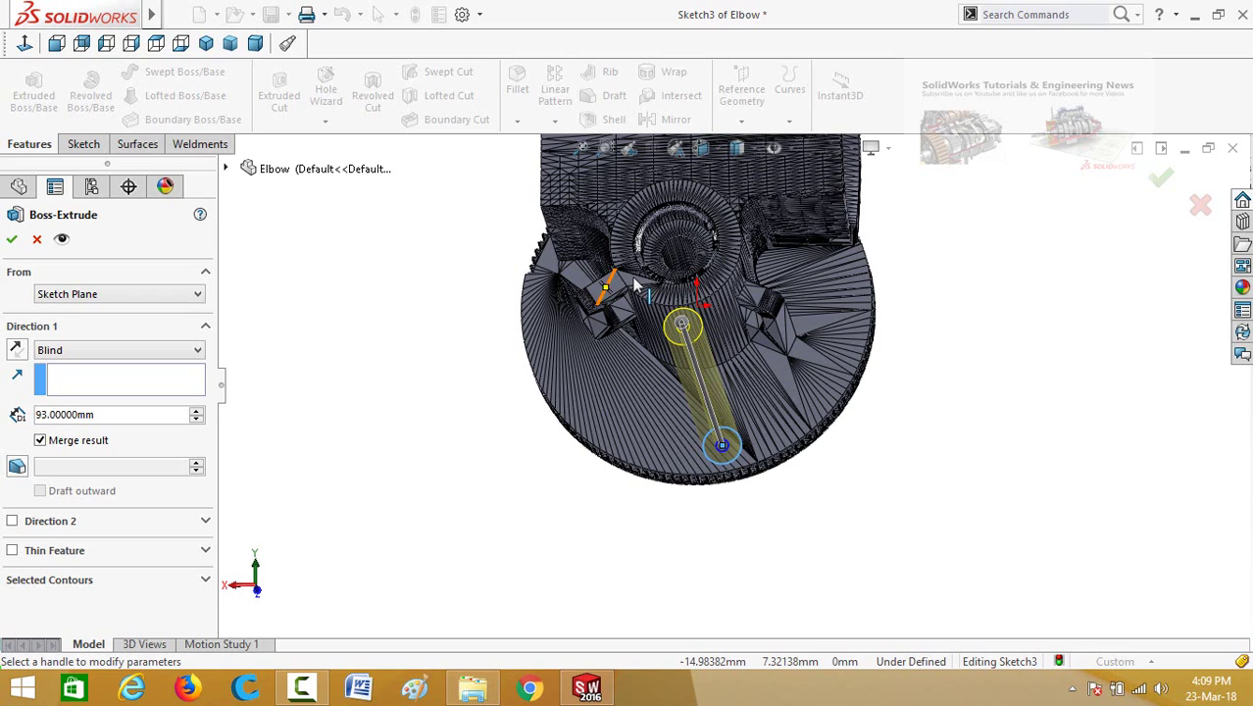
{"action": "left_click", "coordinate": [632, 282]}
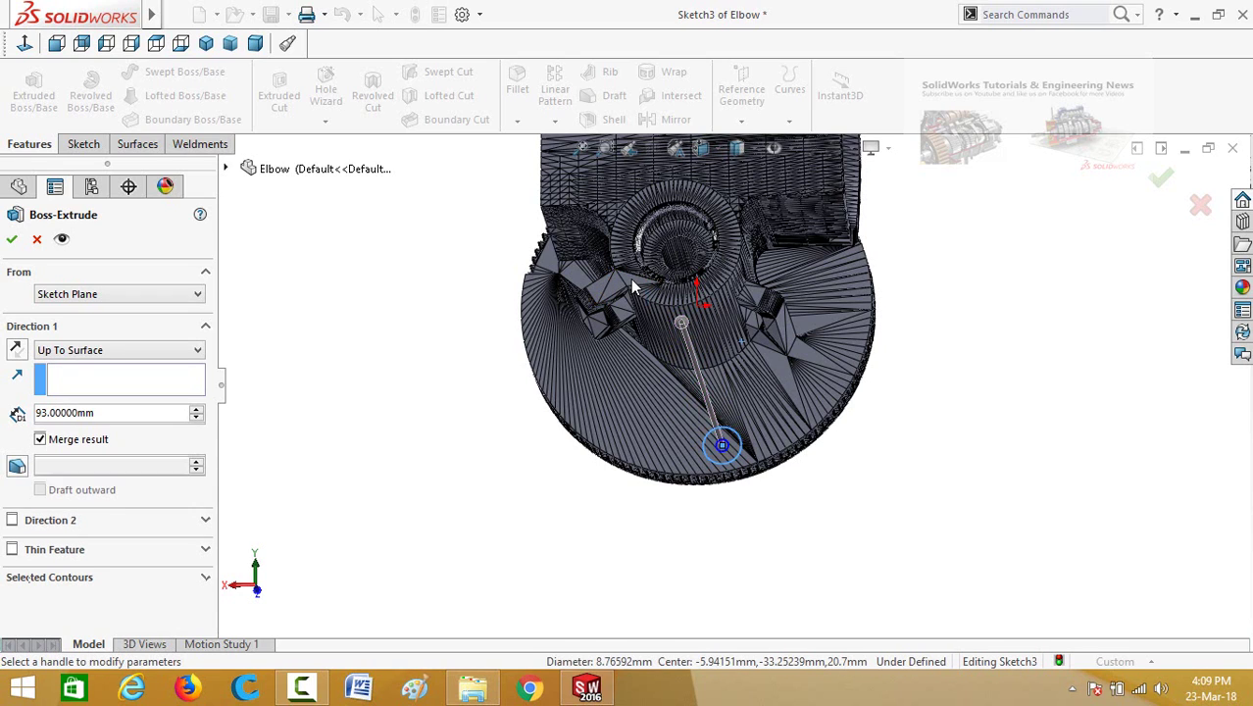
{"action": "left_click", "coordinate": [11, 240]}
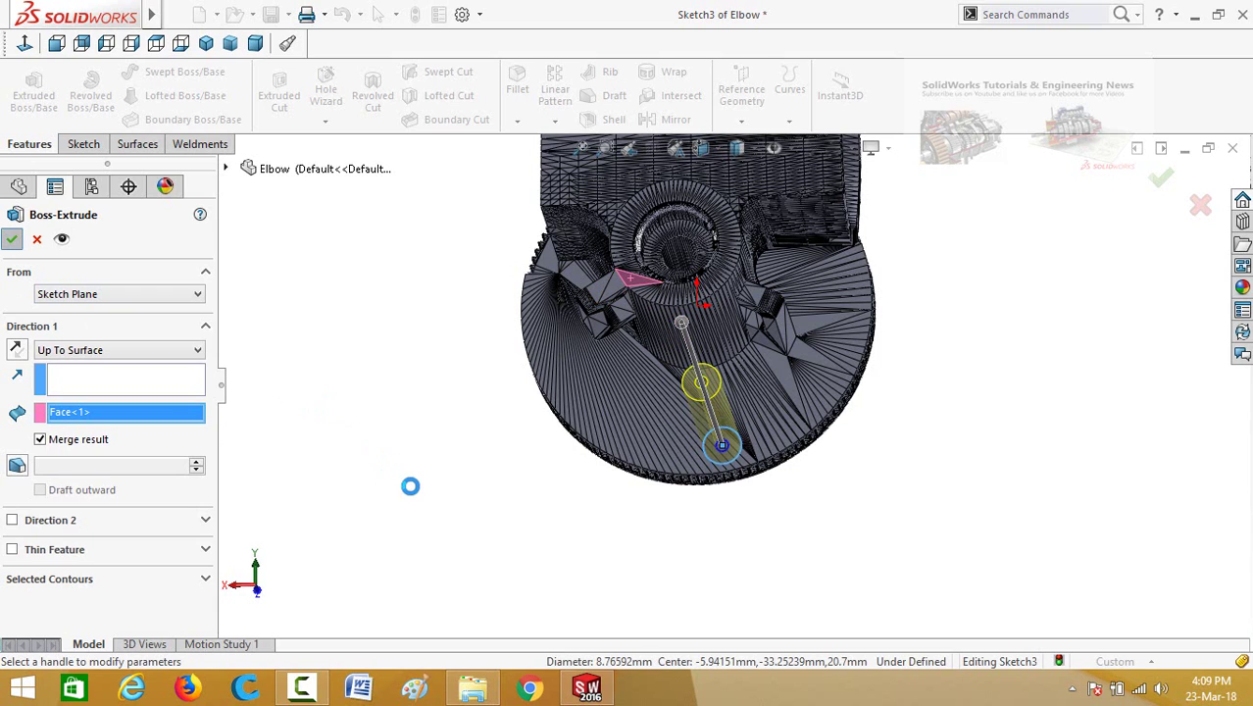
{"action": "middle_click_drag", "start_coordinate": [481, 448], "coordinate": [518, 491]}
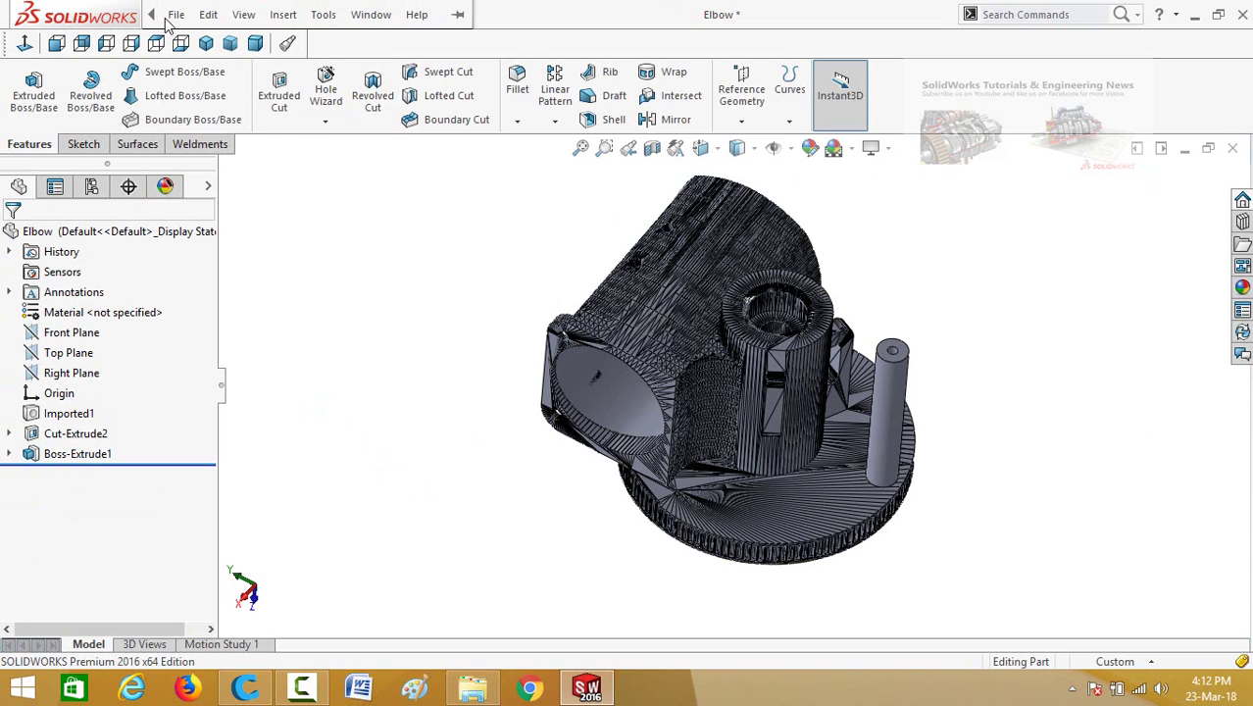
Export the modified part to the Desktop as an STL file named Elbow, accepting the export summary
{"action": "left_click", "coordinate": [176, 14]}
{"action": "left_click", "coordinate": [252, 218]}
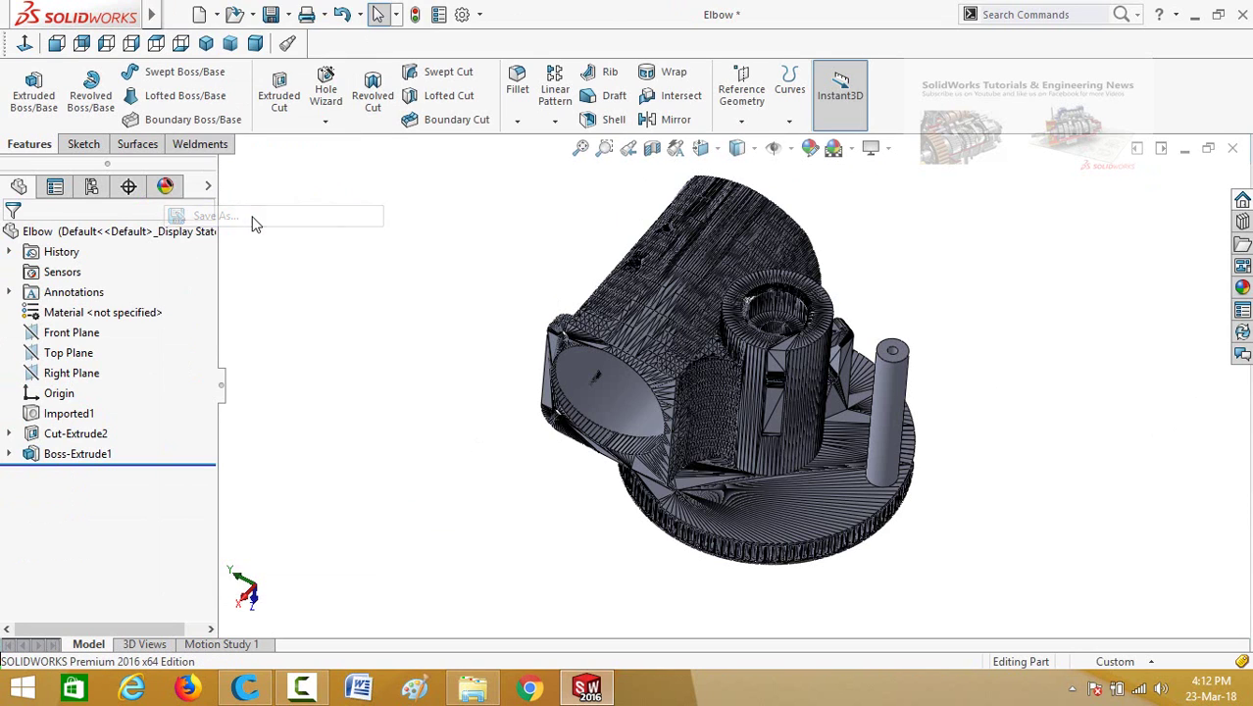
{"action": "left_click", "coordinate": [74, 131]}
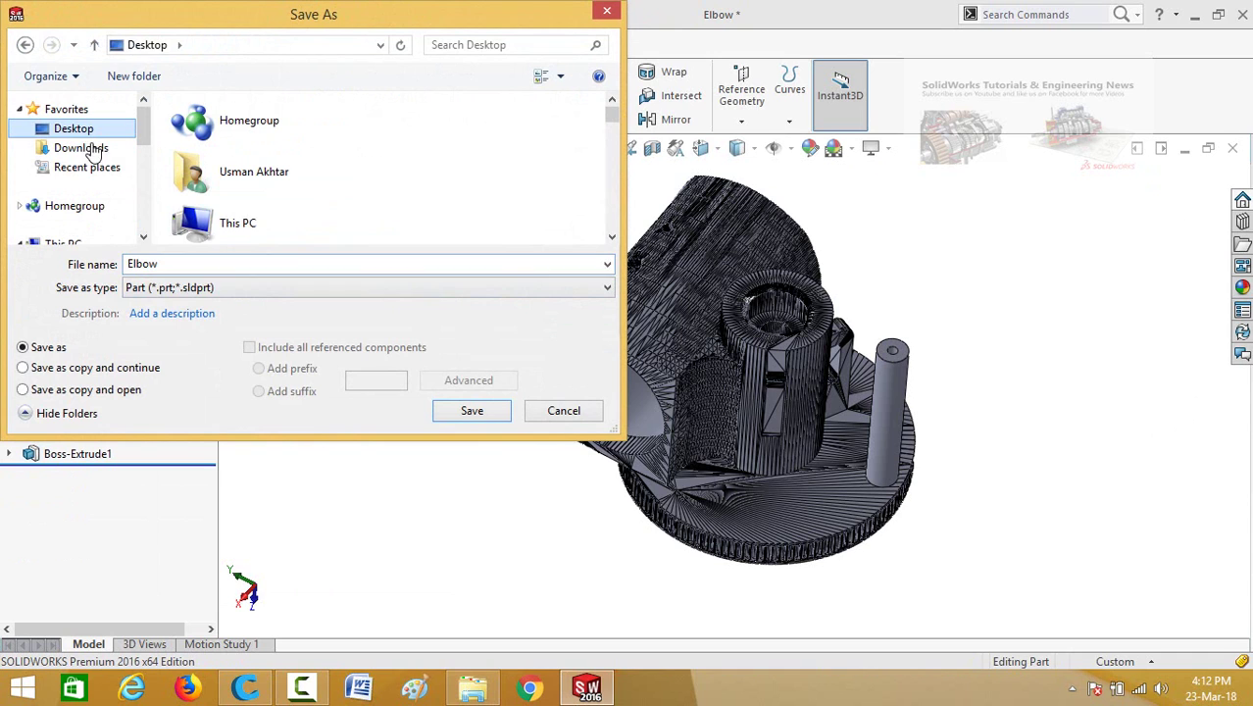
{"action": "left_click", "coordinate": [186, 288]}
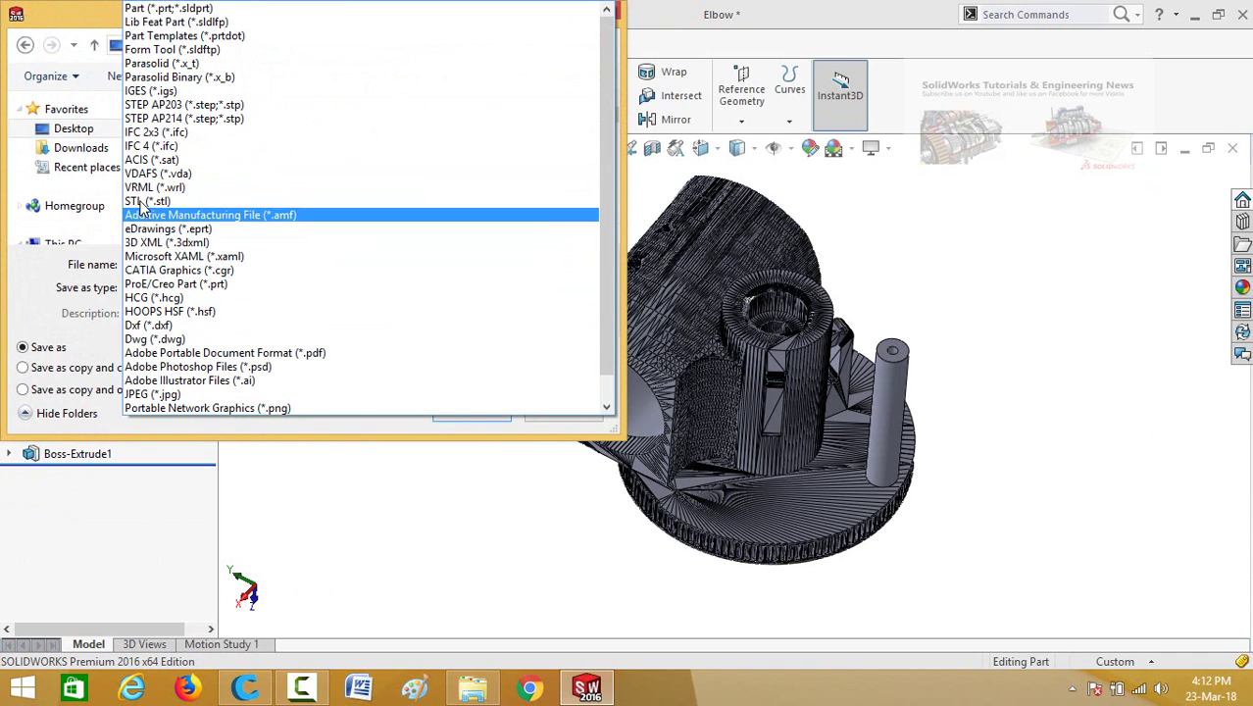
{"action": "left_click", "coordinate": [186, 199]}
{"action": "left_click", "coordinate": [451, 441]}
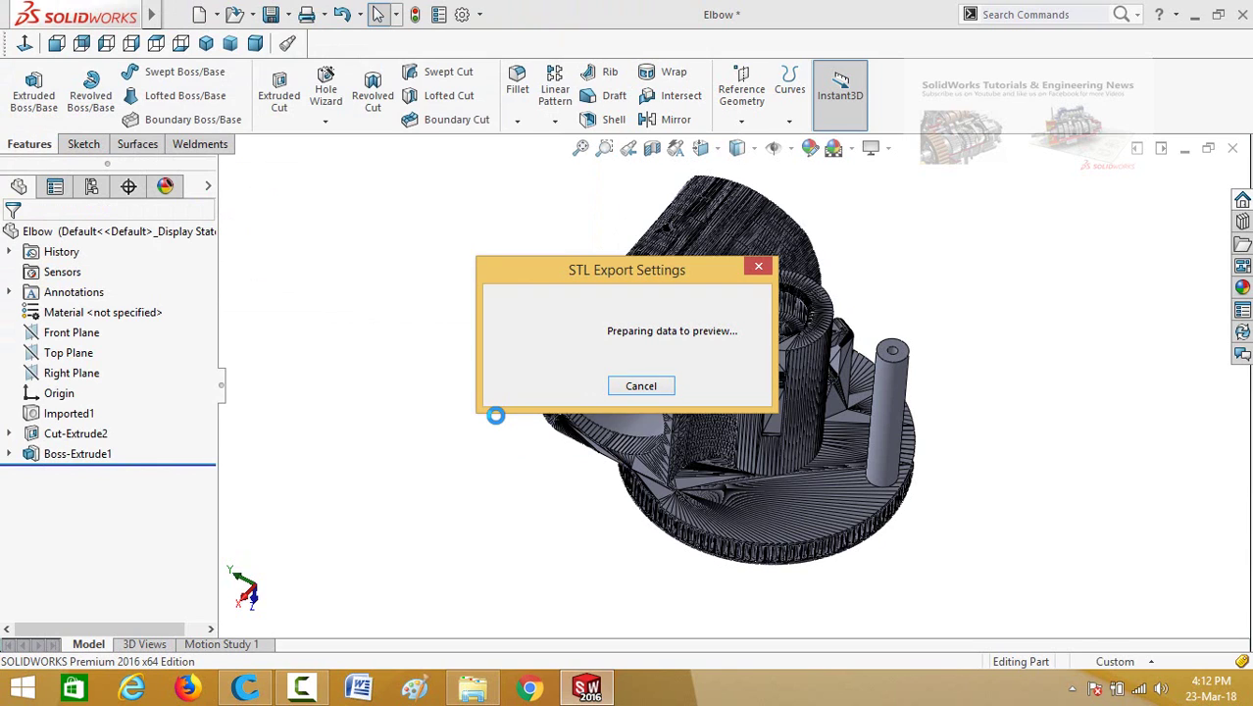
{"action": "left_click", "coordinate": [667, 380]}
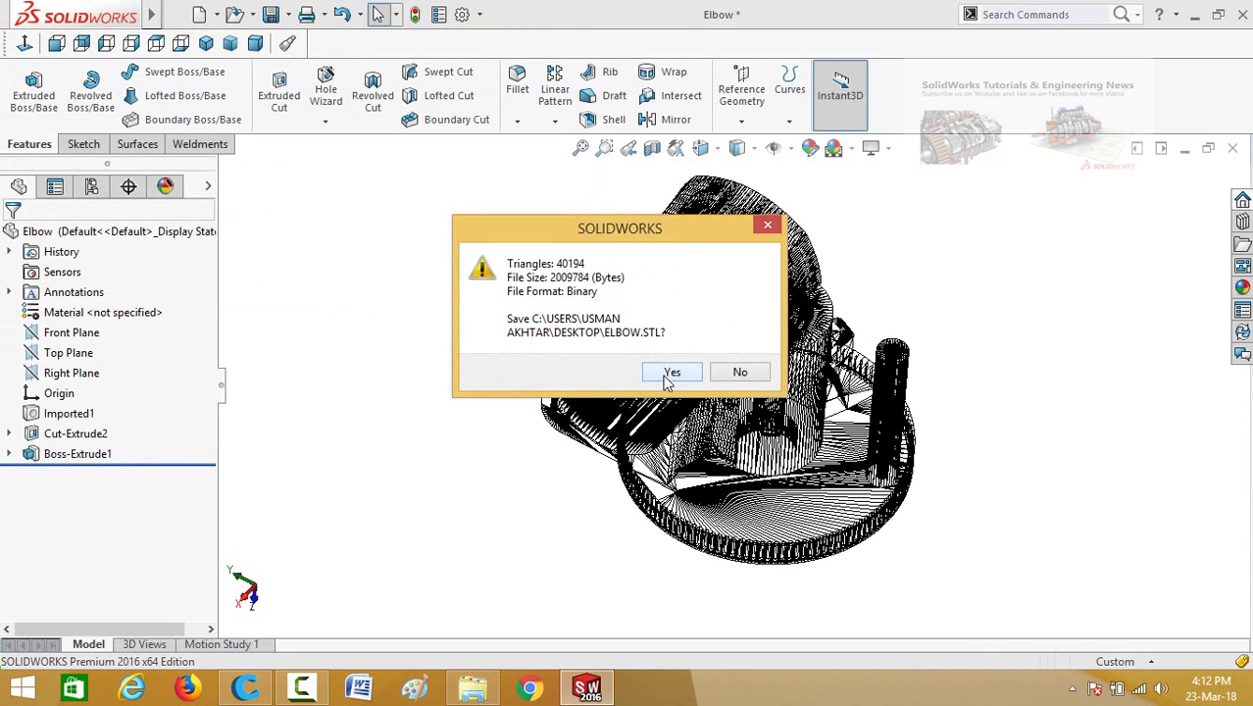
{"action": "left_click", "coordinate": [671, 375]}
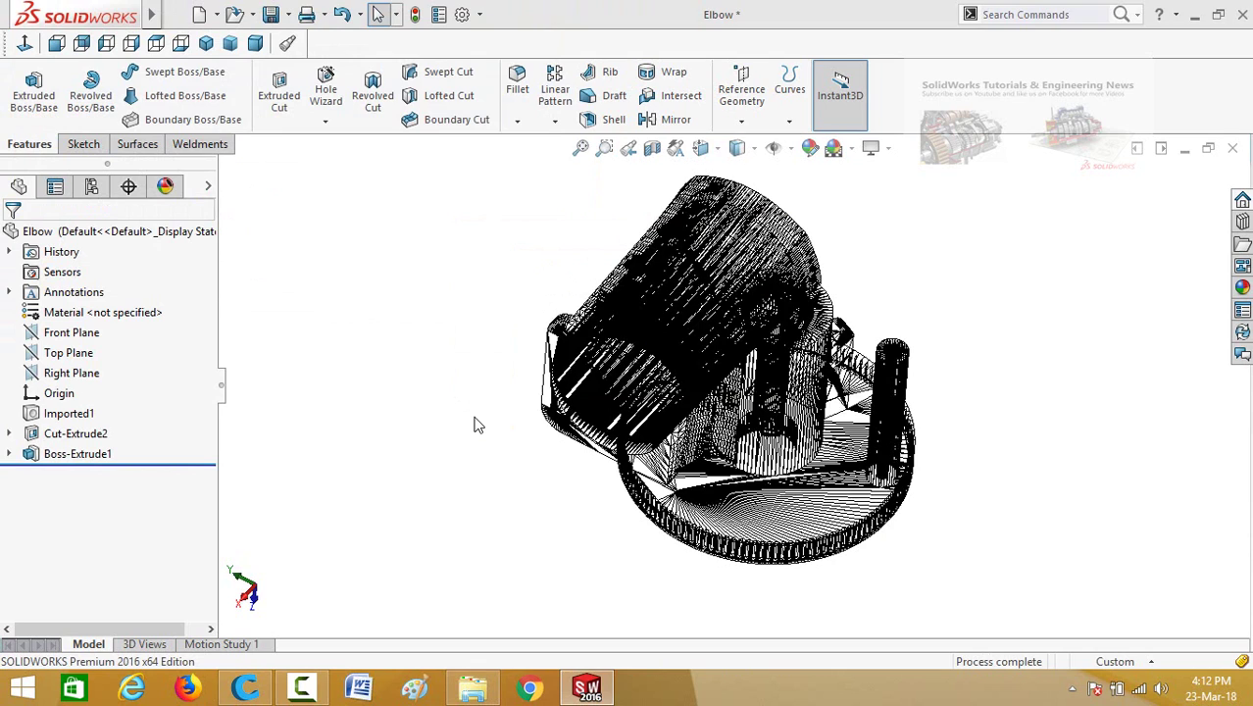
{"action": "middle_click_drag", "start_coordinate": [532, 540], "coordinate": [1015, 387]}
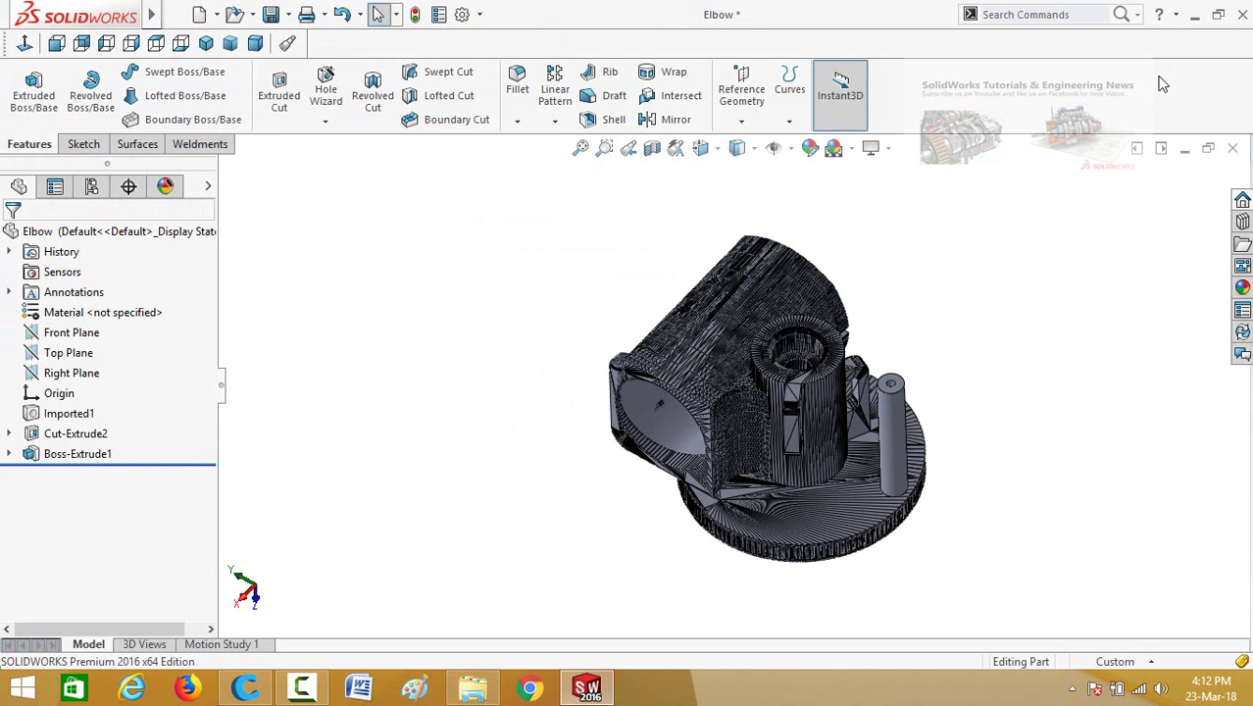
Switch to Cura and load the exported Elbow STL file from the desktop onto the build platform
{"action": "left_click", "coordinate": [1197, 16]}
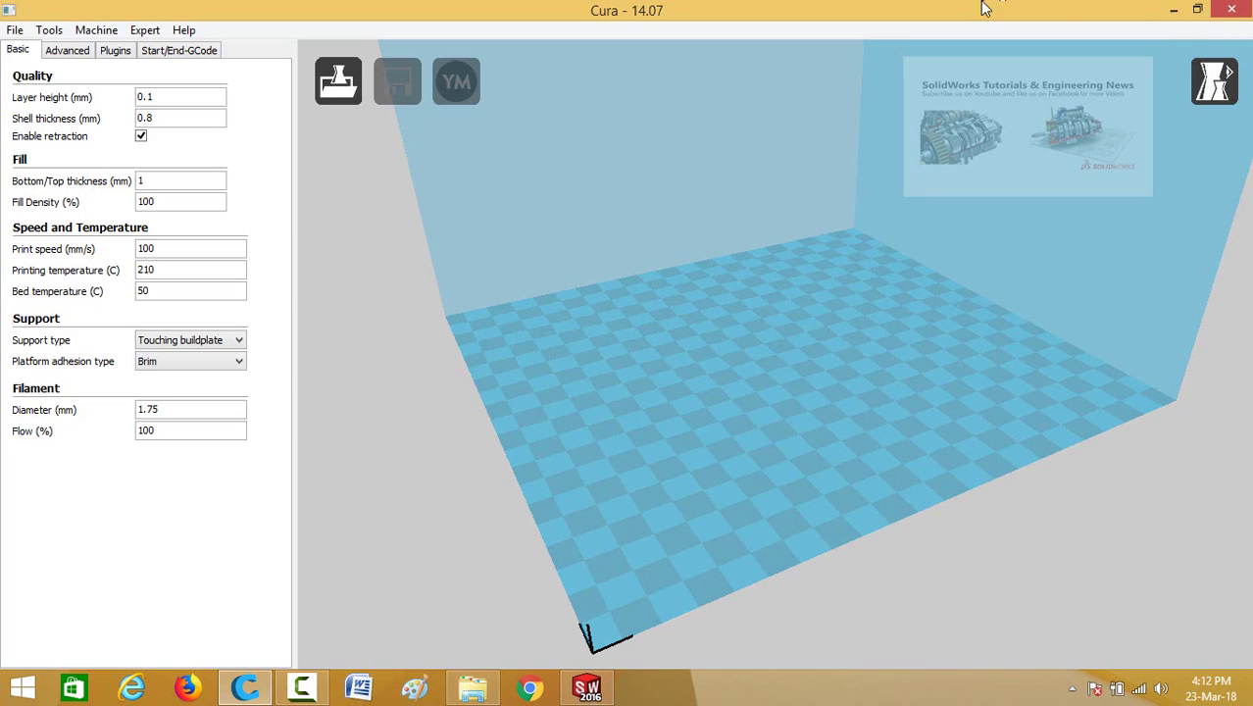
{"action": "double_click", "coordinate": [691, 10]}
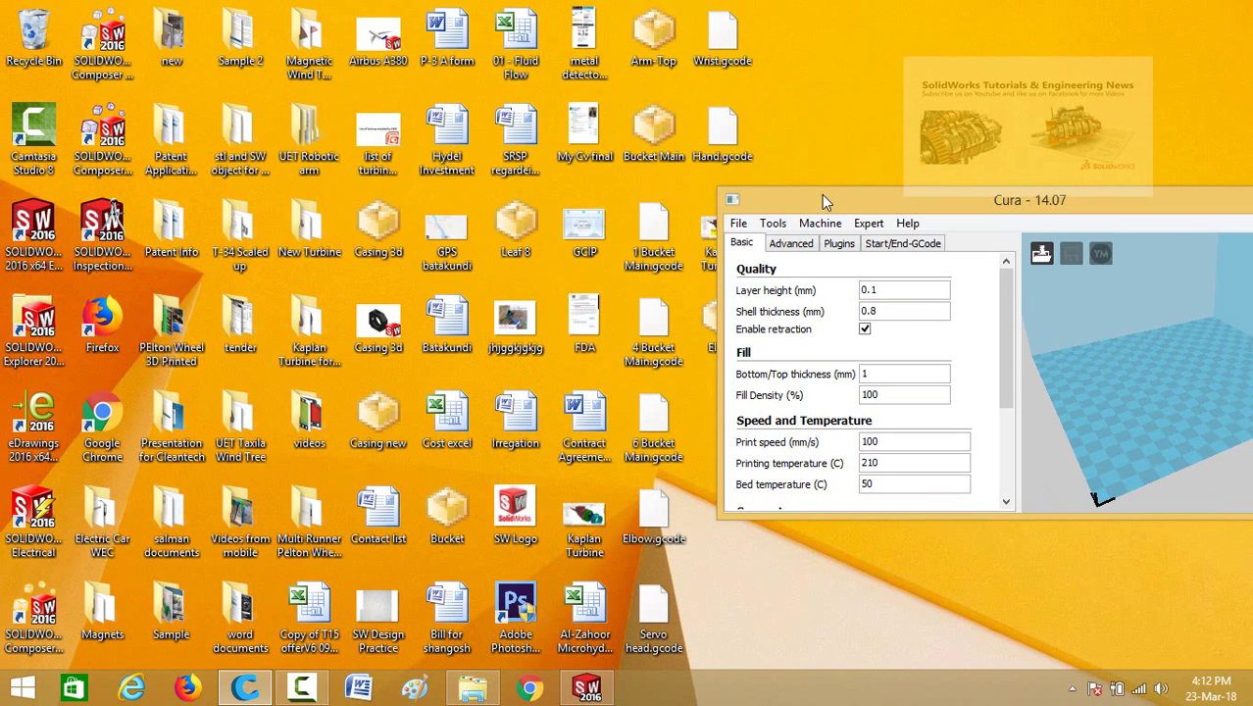
{"action": "left_click_drag", "start_coordinate": [822, 199], "coordinate": [841, 46]}
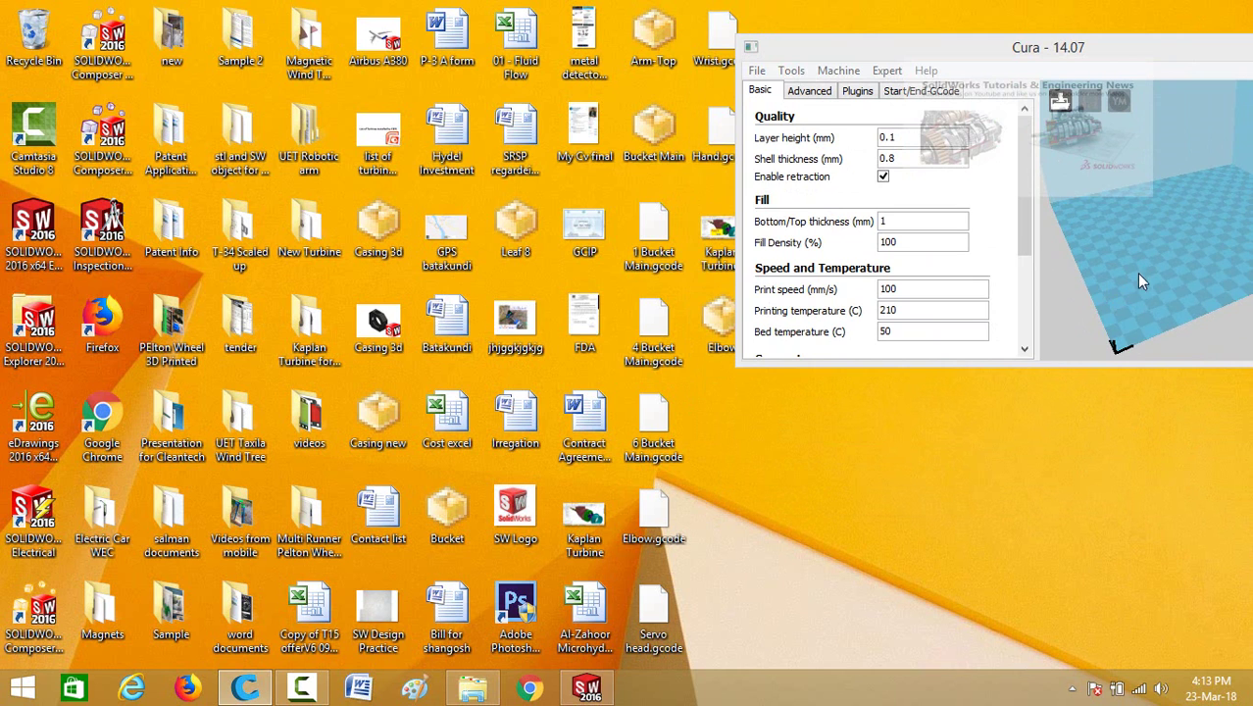
{"action": "double_click", "coordinate": [1096, 47]}
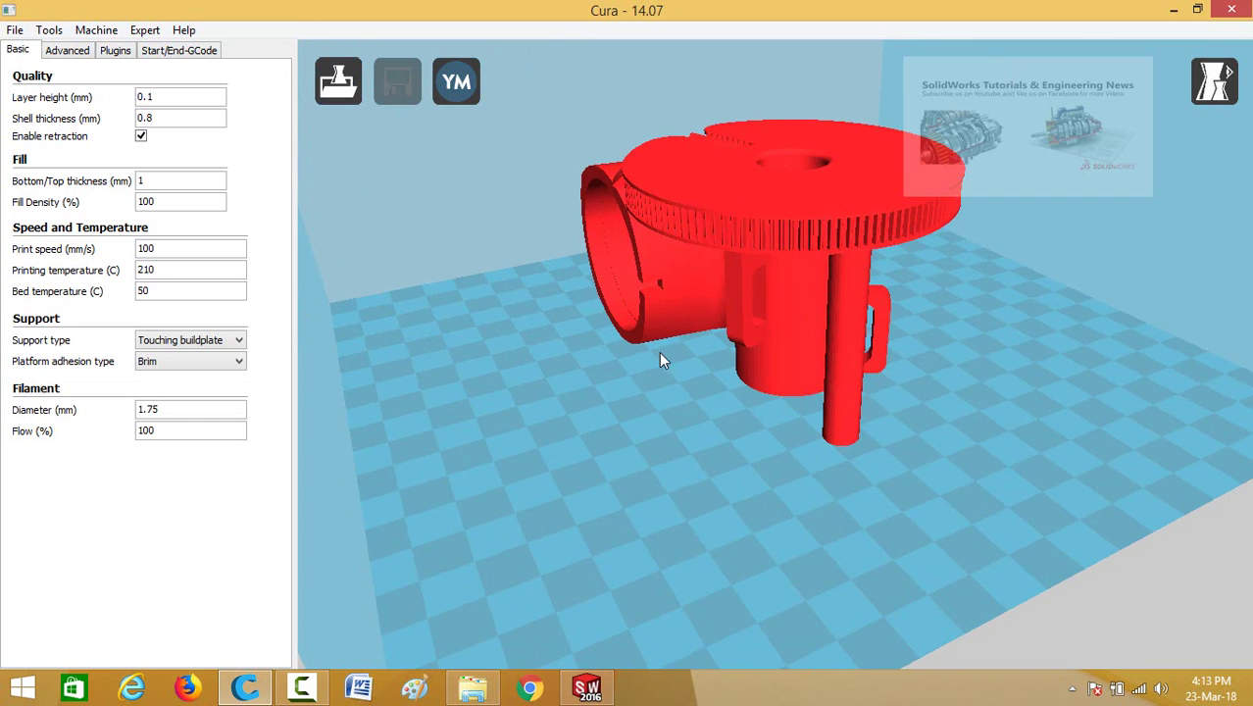
Rotate the elbow model 180° so its round flange lies flat on the build platform, and check it from several sides
{"action": "scroll", "coordinate": [582, 541], "scroll_direction": "down", "scroll_amount": 5}
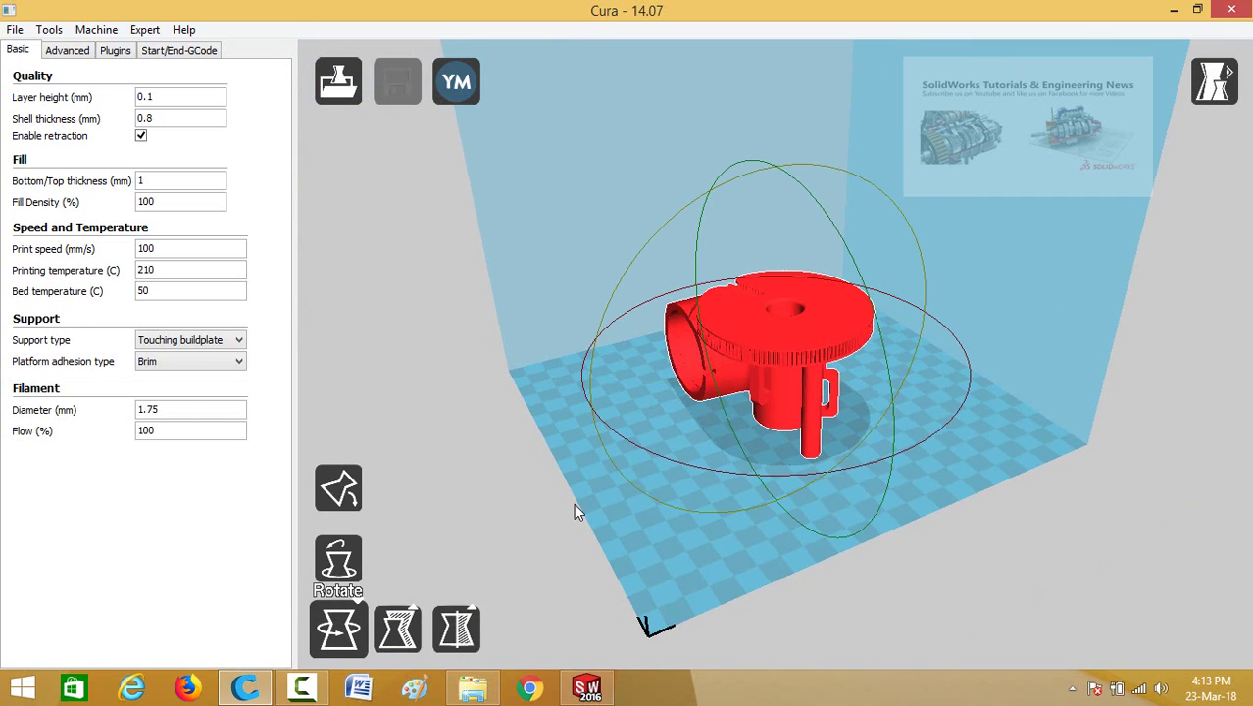
{"action": "right_click_drag", "start_coordinate": [586, 549], "coordinate": [598, 506]}
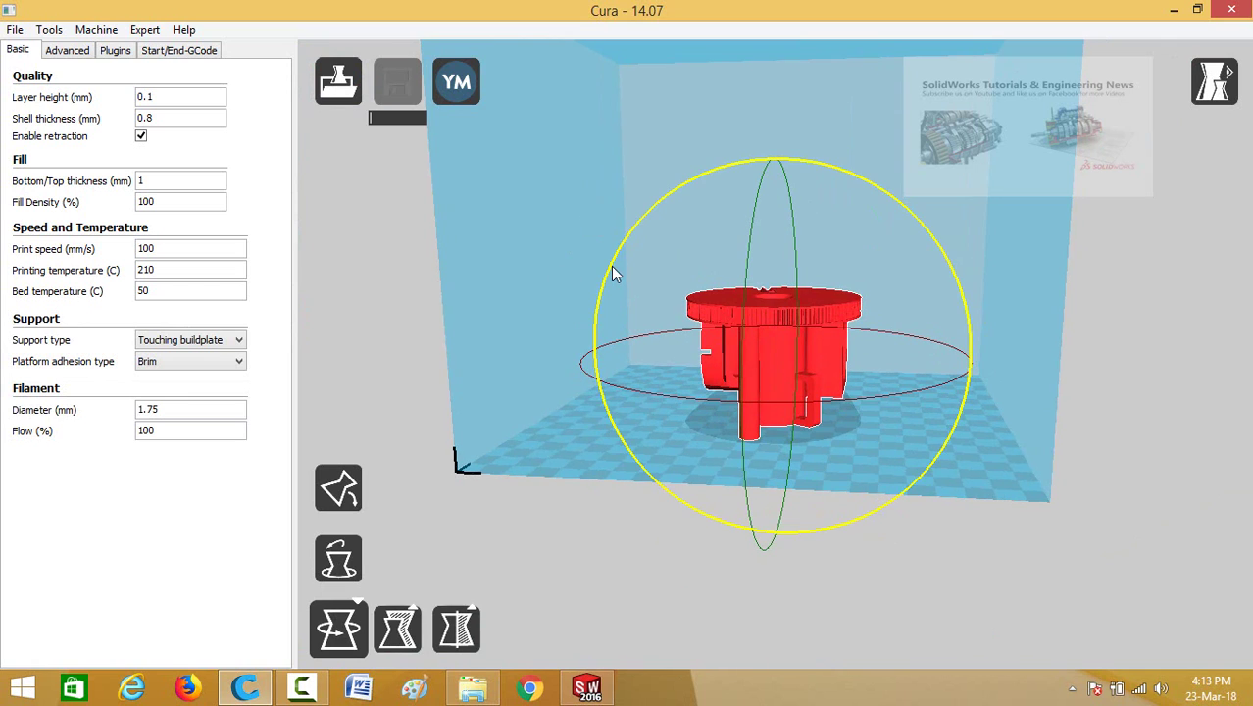
{"action": "left_click_drag", "start_coordinate": [633, 247], "coordinate": [944, 461]}
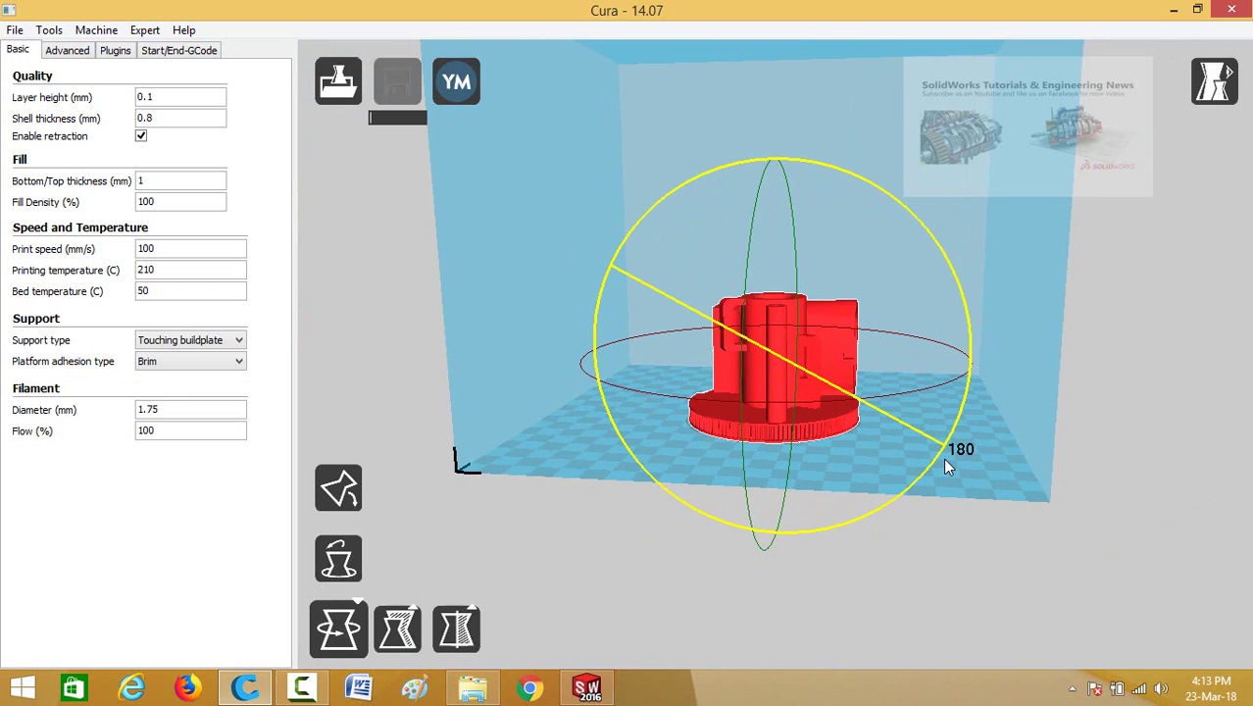
{"action": "left_click", "coordinate": [472, 586]}
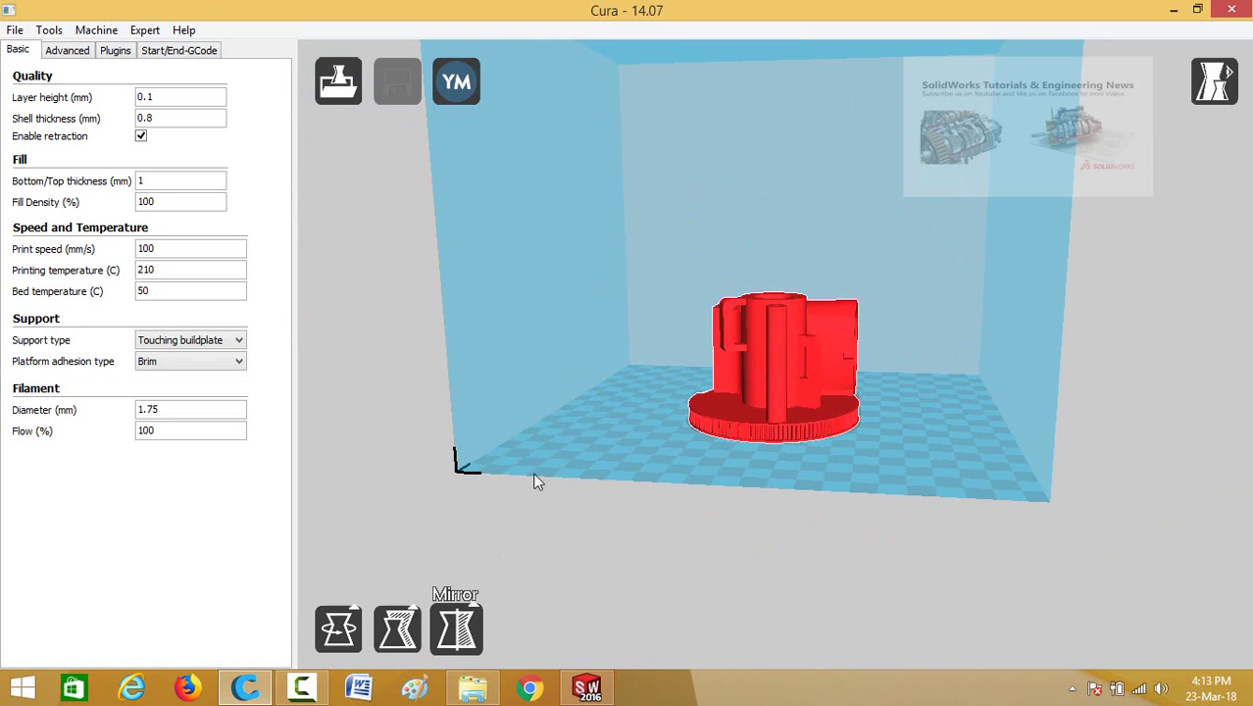
{"action": "right_click_drag", "start_coordinate": [585, 401], "coordinate": [657, 397]}
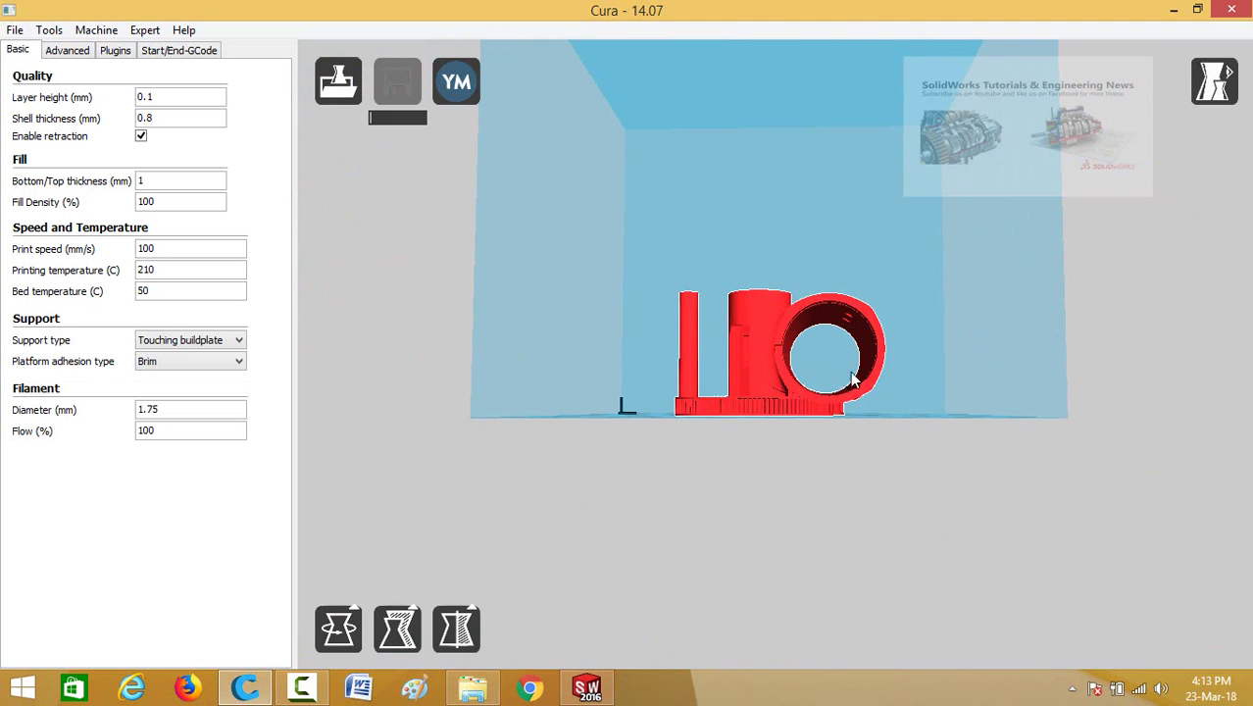
{"action": "right_click_drag", "start_coordinate": [837, 373], "coordinate": [720, 428]}
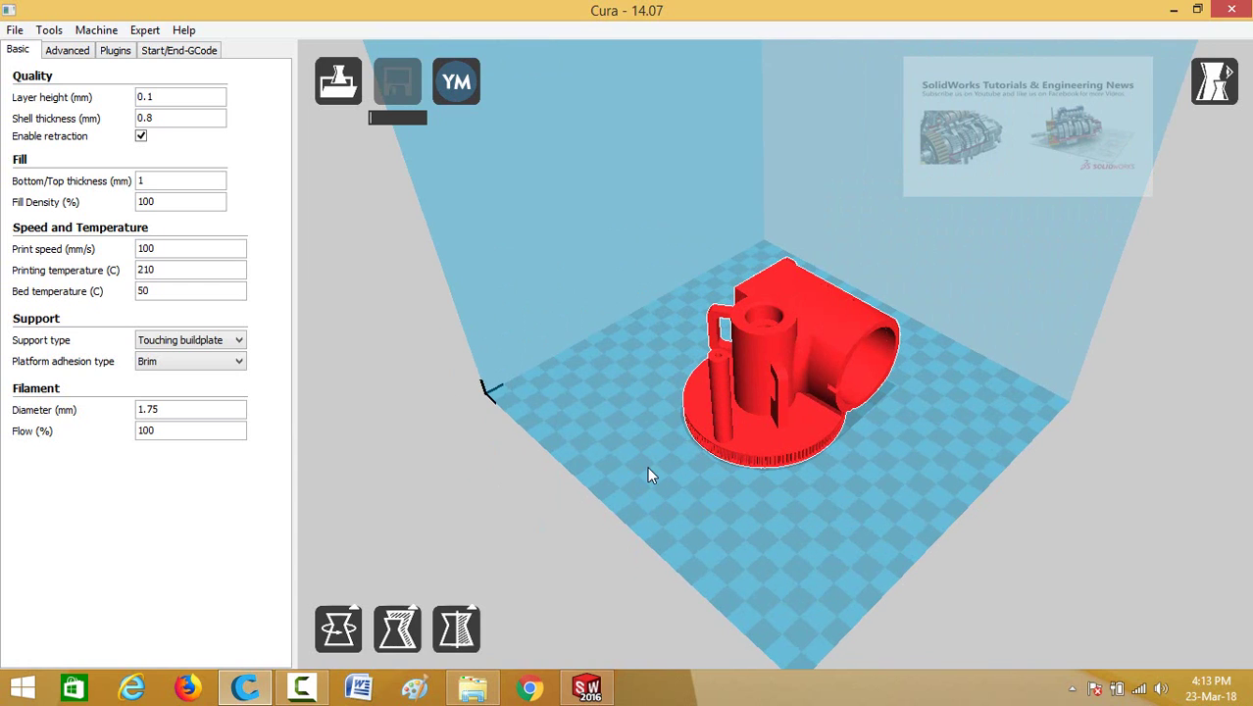
{"action": "right_click_drag", "start_coordinate": [649, 467], "coordinate": [685, 490]}
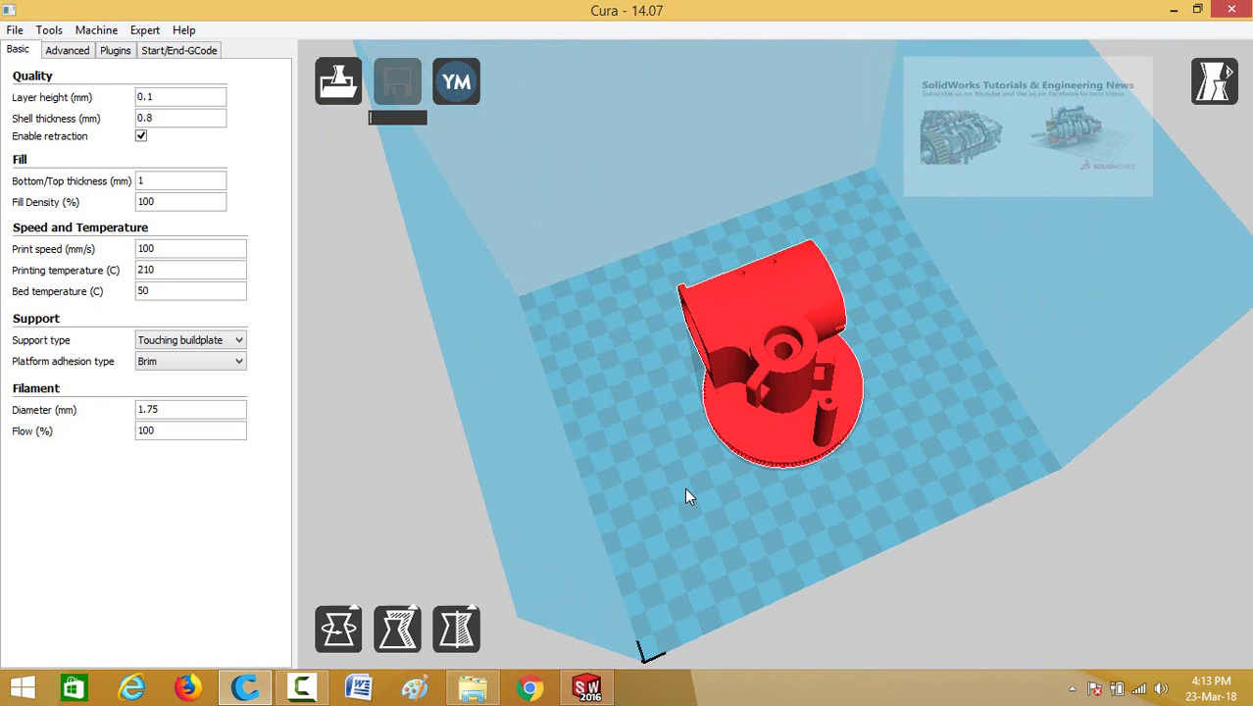